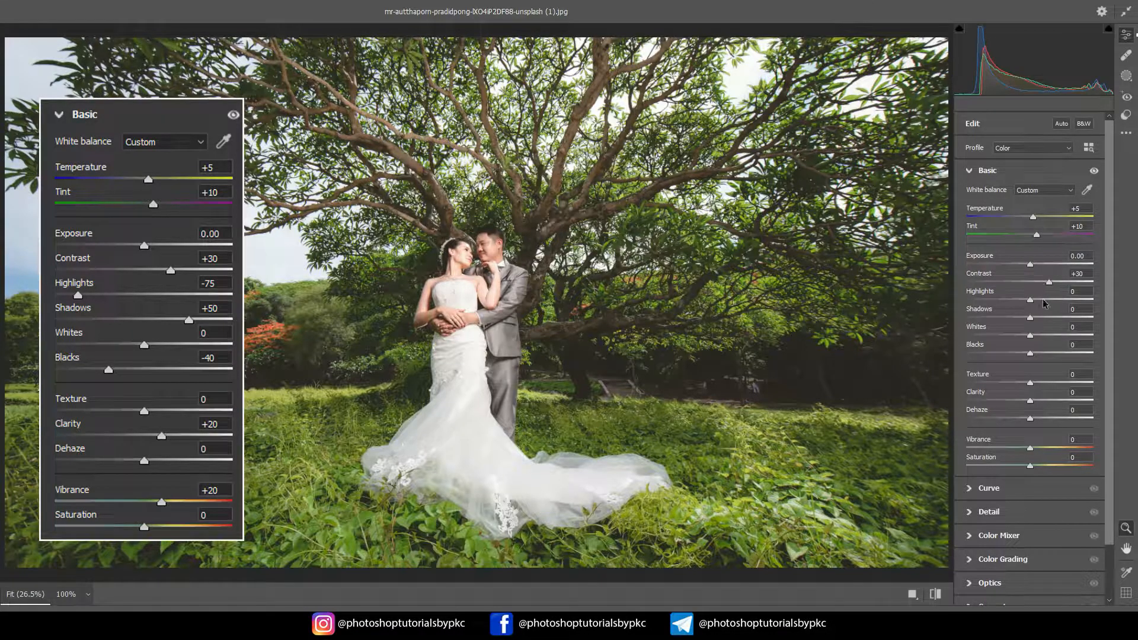
Step: Set Shadows to +50, Blacks to -40, Clarity to +20 and Vibrance to +20 in the basic adjustments
{"action": "left_click_drag", "start_coordinate": [1032, 320], "coordinate": [1063, 323]}
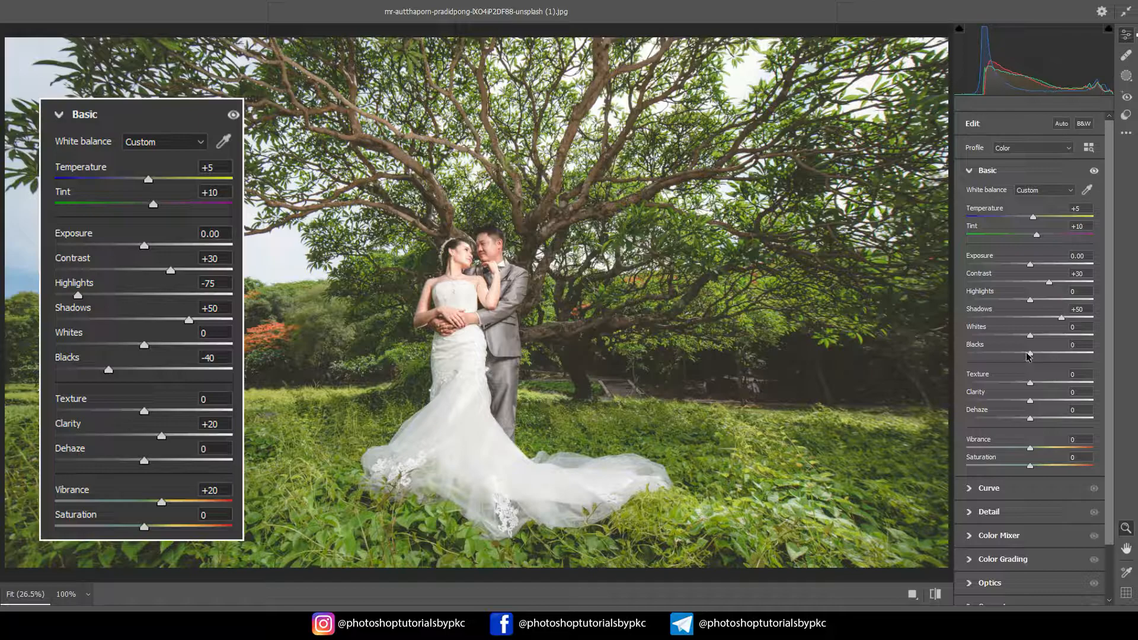
{"action": "left_click_drag", "start_coordinate": [1031, 354], "coordinate": [1004, 354]}
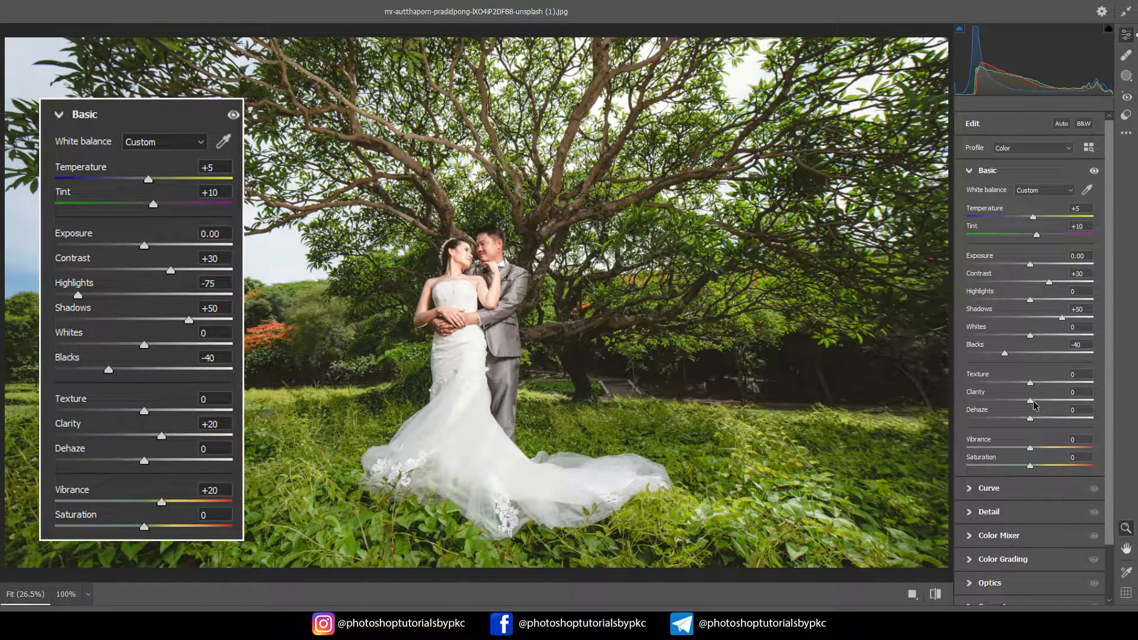
{"action": "left_click_drag", "start_coordinate": [1033, 401], "coordinate": [1043, 406]}
{"action": "left_click_drag", "start_coordinate": [1043, 400], "coordinate": [1043, 399]}
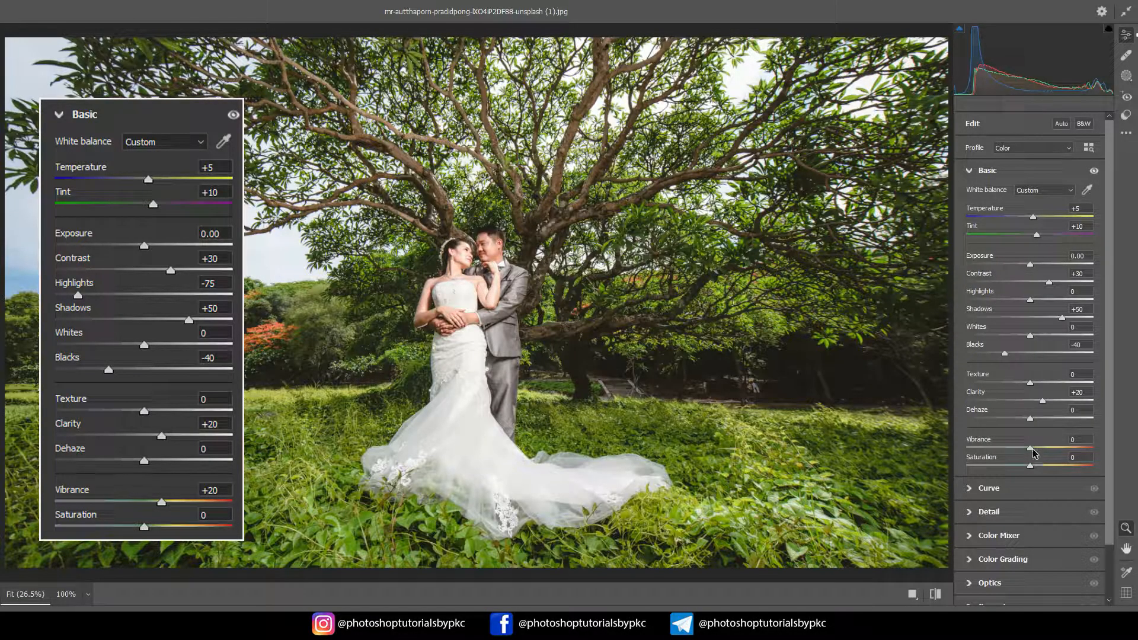
{"action": "left_click_drag", "start_coordinate": [1032, 447], "coordinate": [1046, 448]}
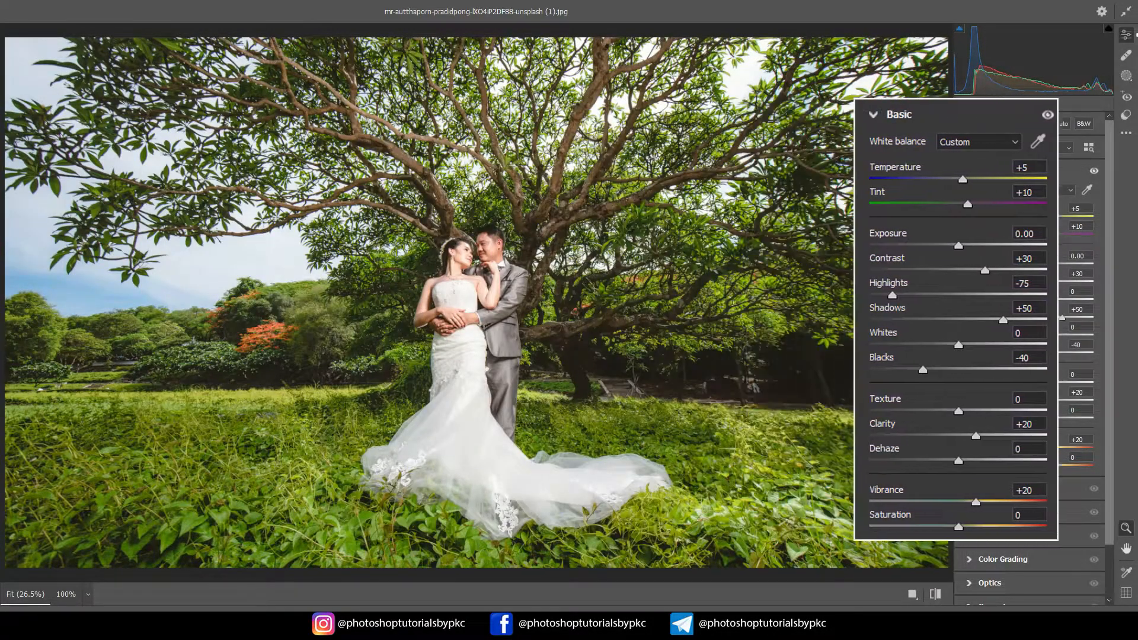
{"action": "left_click", "coordinate": [972, 171]}
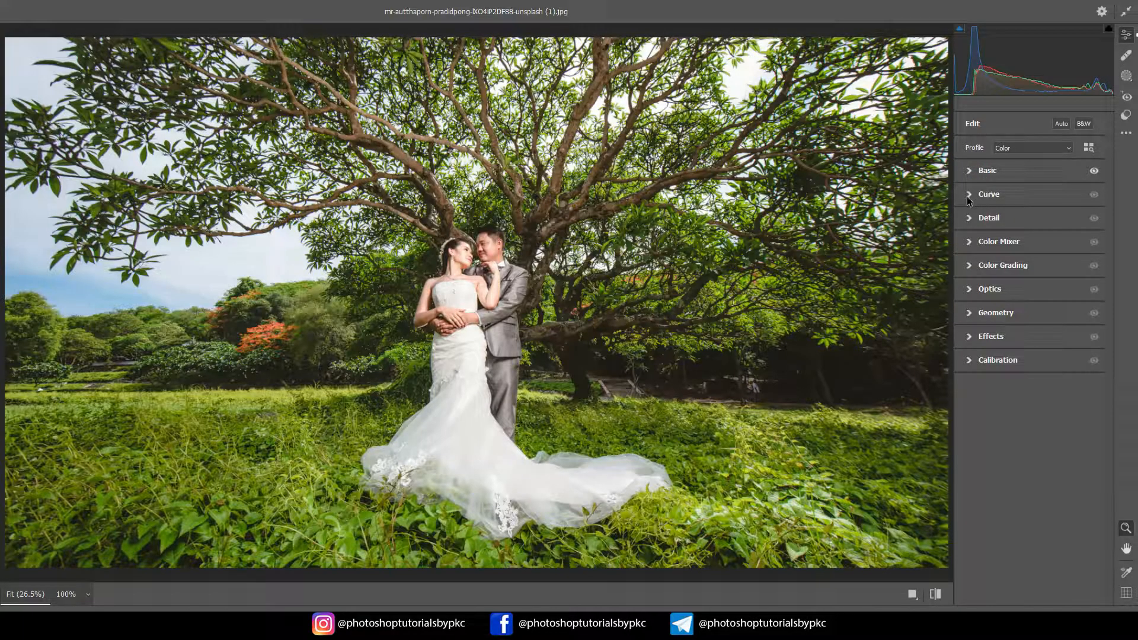
Step: Add a point to the RGB point curve at input 81, output 90, undoing the shift made to it
{"action": "left_click", "coordinate": [967, 196]}
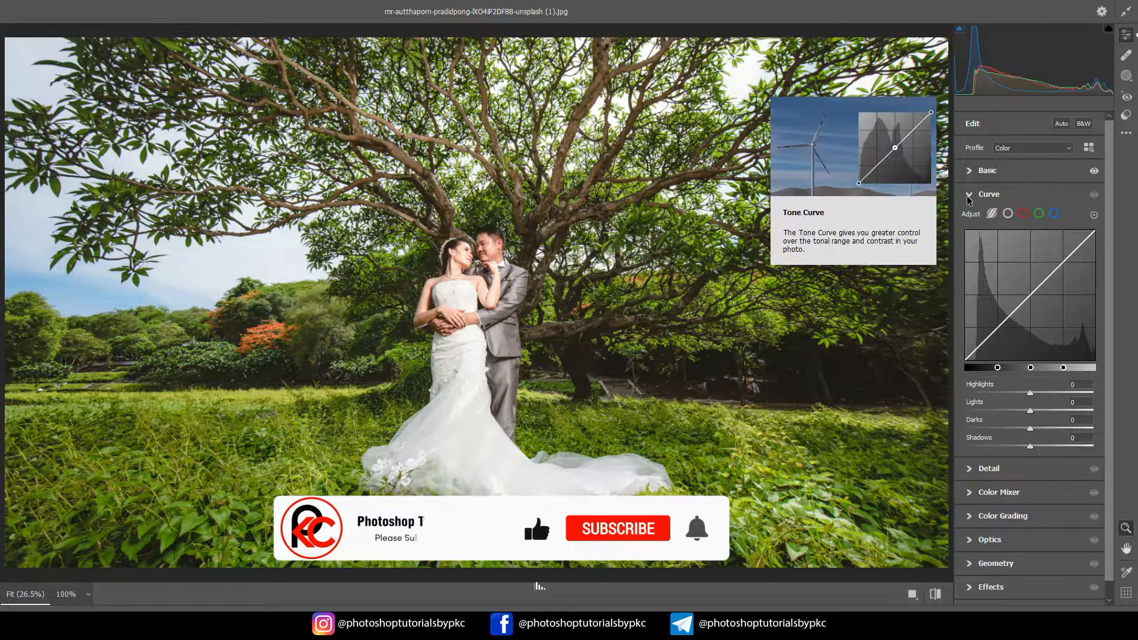
{"action": "left_click", "coordinate": [1009, 215]}
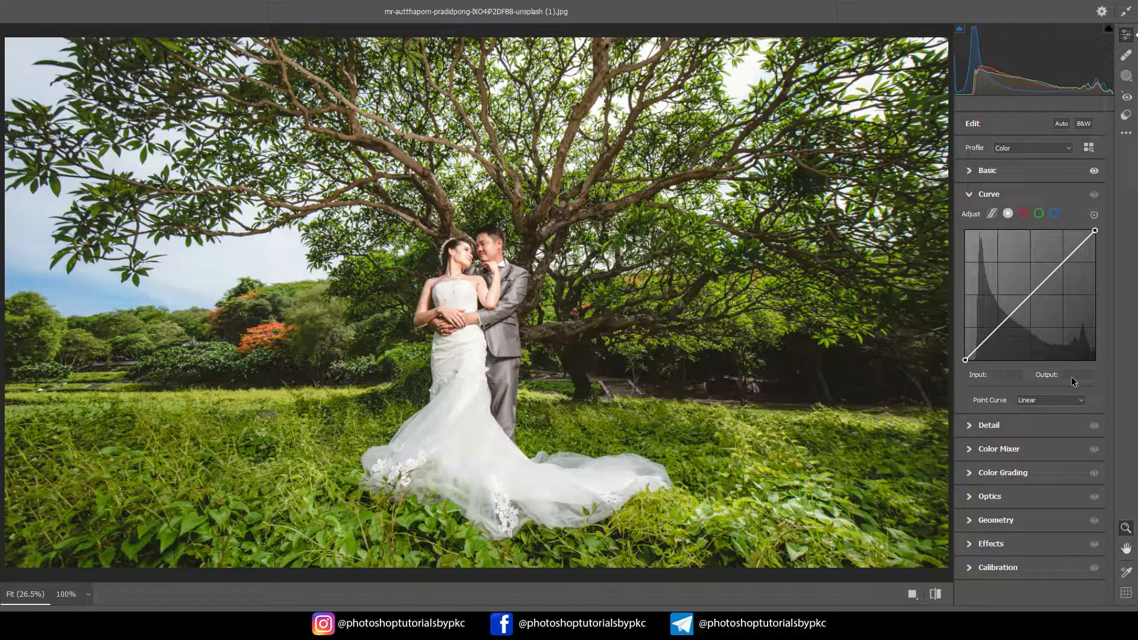
{"action": "left_click", "coordinate": [1007, 315]}
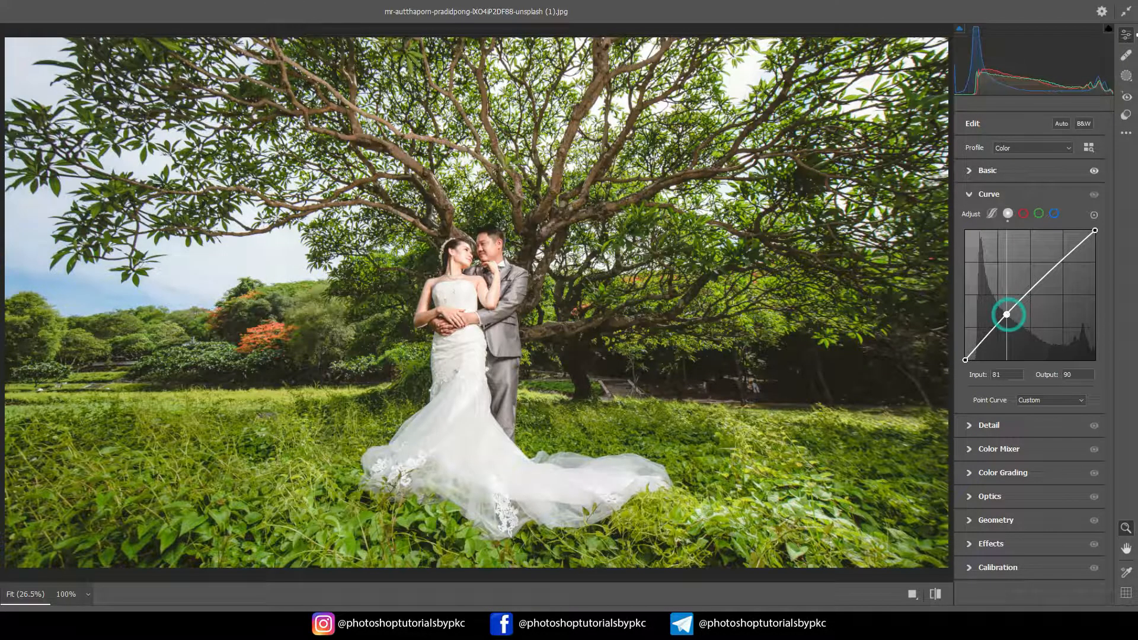
{"action": "left_click_drag", "start_coordinate": [1007, 314], "coordinate": [1004, 318]}
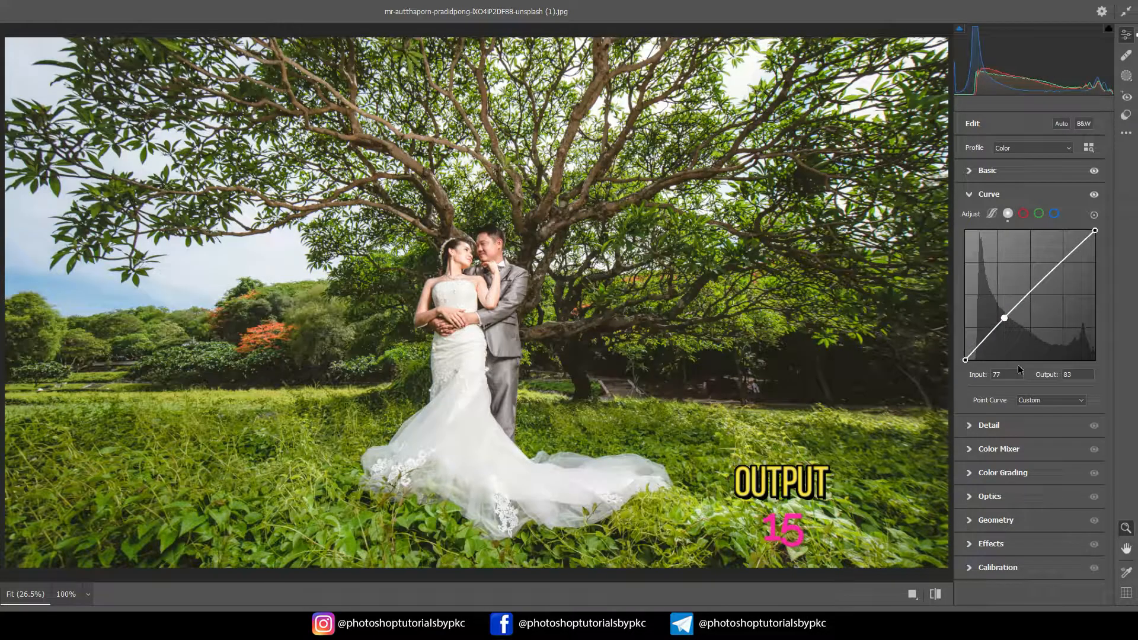
{"action": "key", "text": "ctrl+z"}
Step: Lift the black end of the point curve to input 0, output 15
{"action": "left_click_drag", "start_coordinate": [965, 359], "coordinate": [971, 360]}
{"action": "left_click", "coordinate": [1072, 375]}
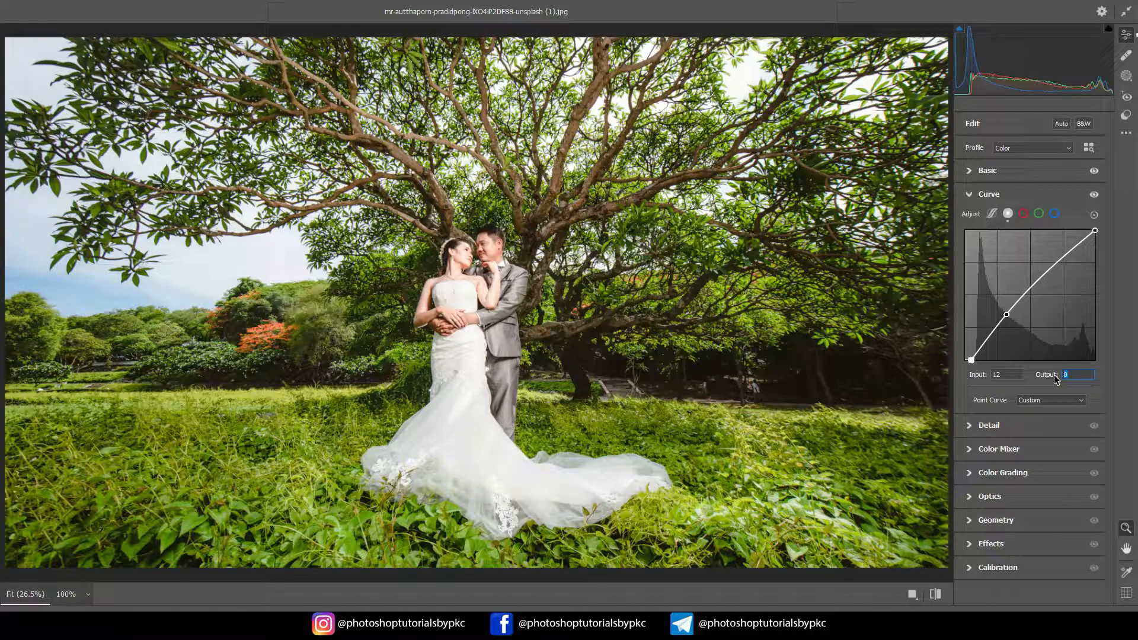
{"action": "type", "text": "15"}
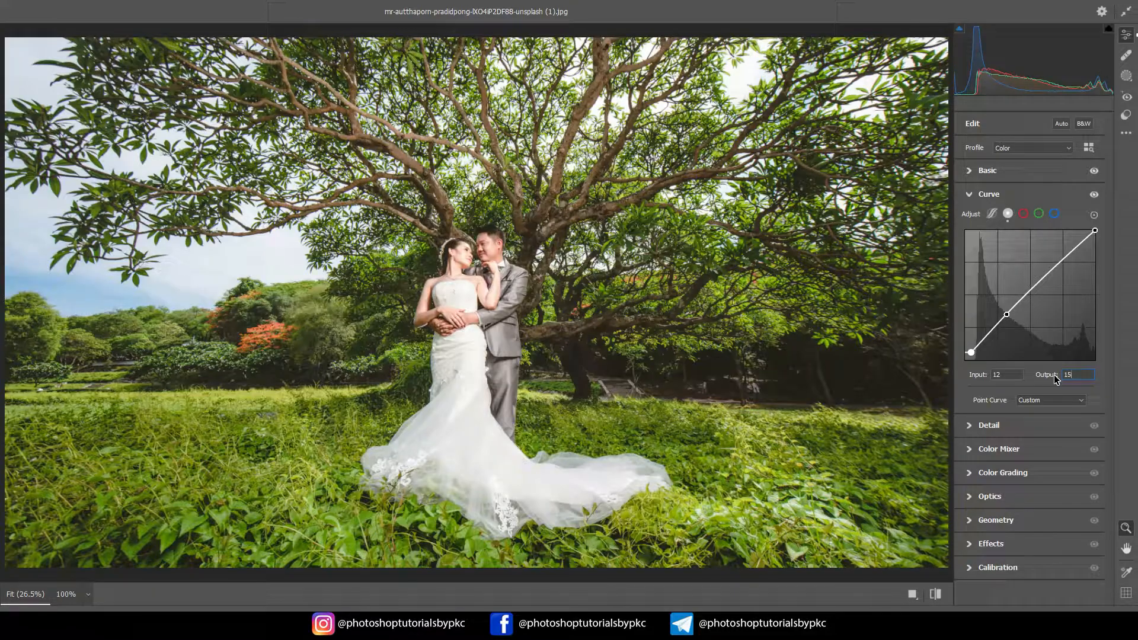
{"action": "left_click", "coordinate": [1019, 374]}
{"action": "type", "text": "0"}
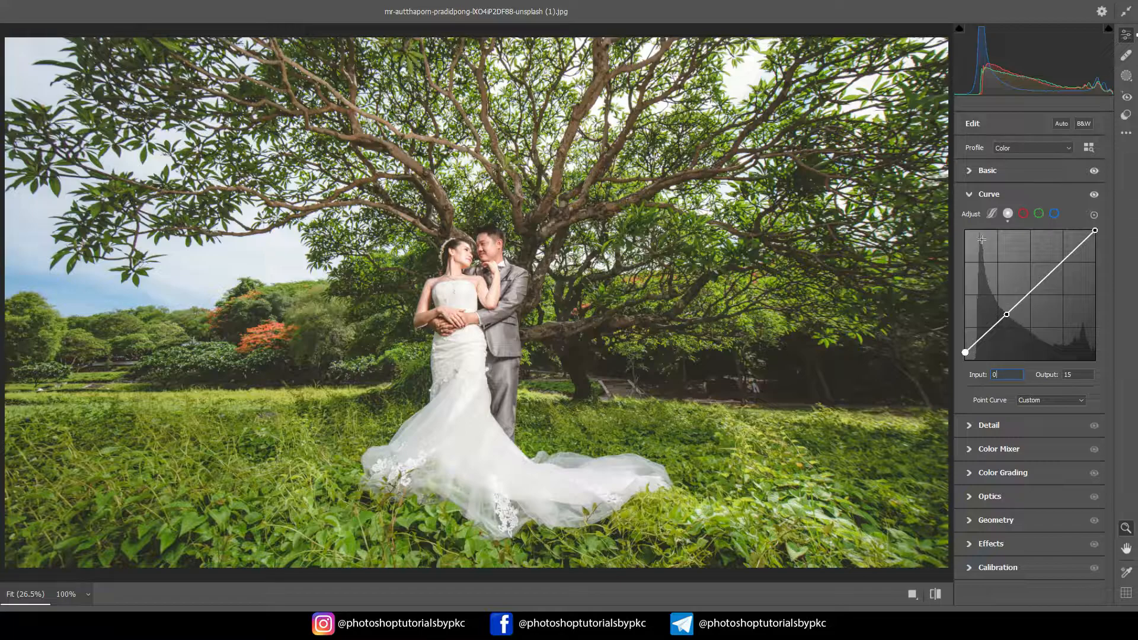
{"action": "left_click", "coordinate": [970, 196]}
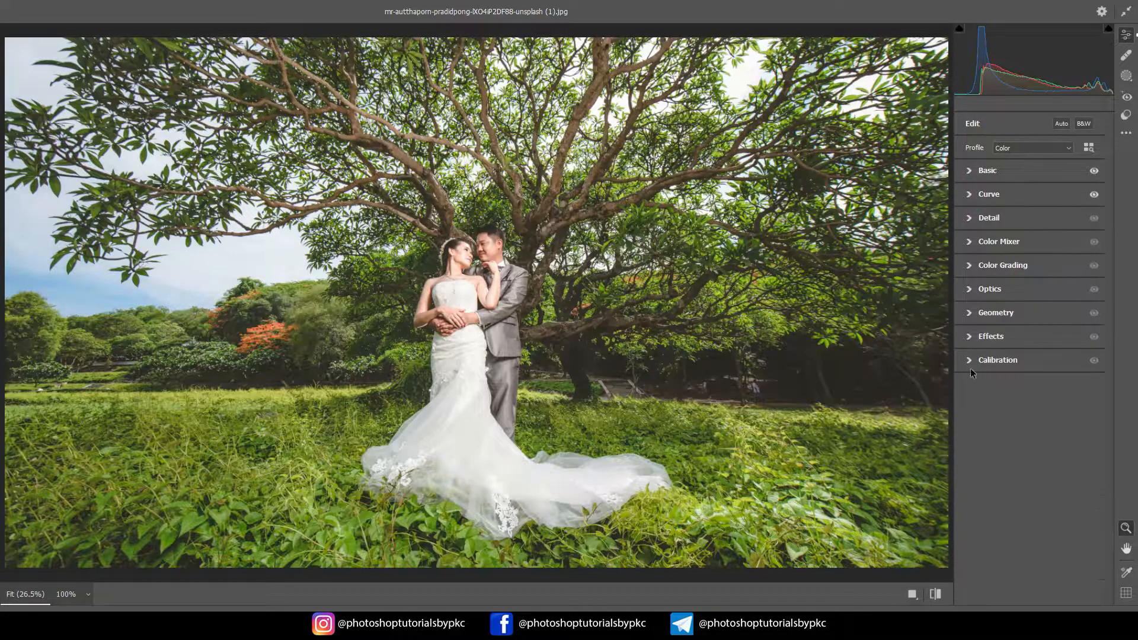
Step: Set the photo's Sharpening to 30 in the detail adjustments
{"action": "left_click", "coordinate": [970, 220]}
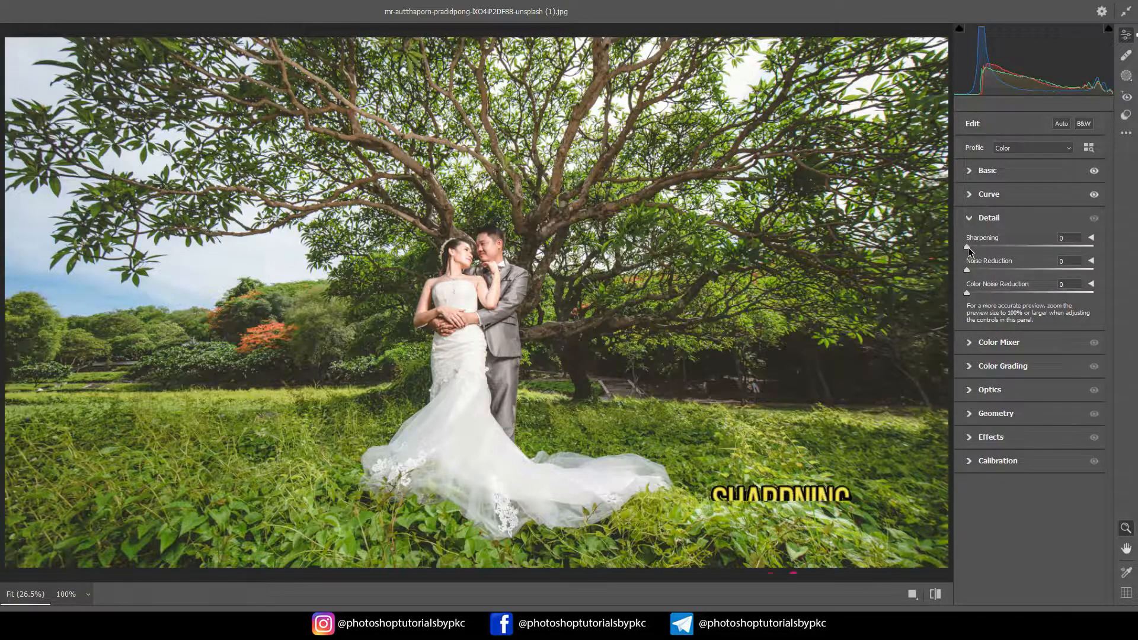
{"action": "left_click", "coordinate": [973, 246]}
{"action": "left_click_drag", "start_coordinate": [976, 249], "coordinate": [993, 253]}
{"action": "left_click", "coordinate": [1067, 236]}
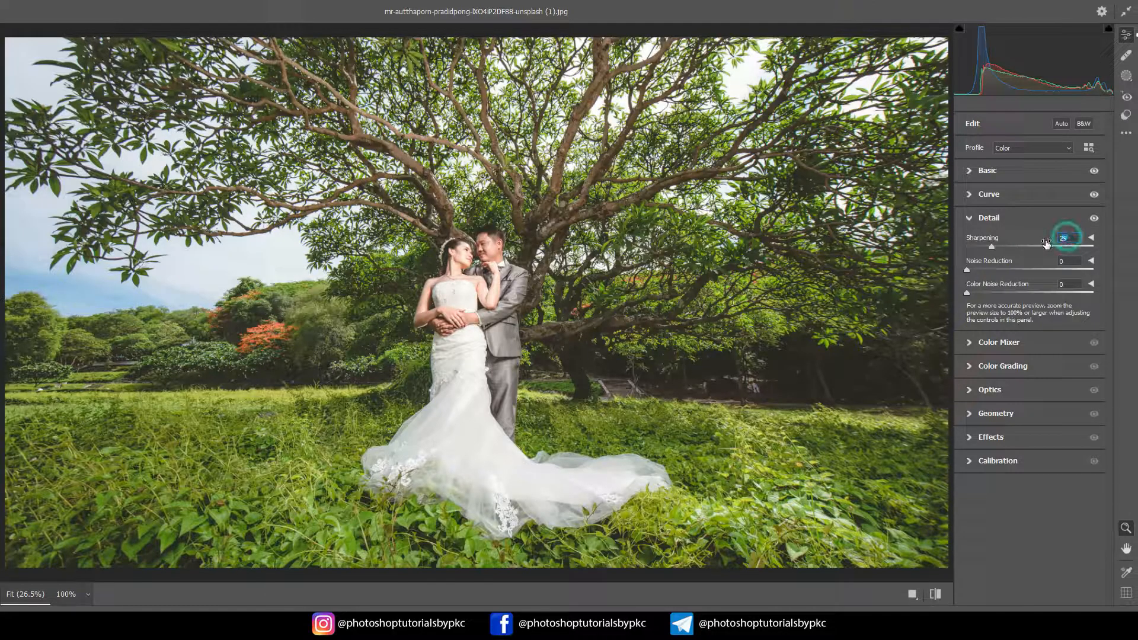
{"action": "type", "text": "30"}
{"action": "left_click", "coordinate": [969, 219]}
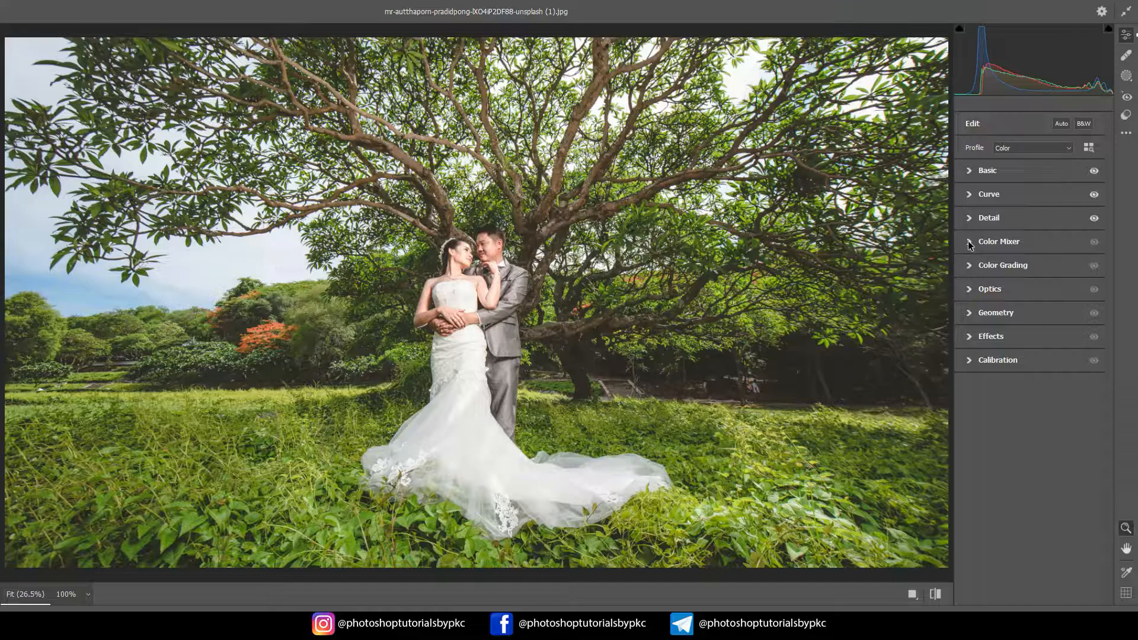
Step: Shift the HSL hue of Reds to +50 and Yellows to -100 in the Color Mixer
{"action": "left_click", "coordinate": [969, 242]}
{"action": "left_click", "coordinate": [972, 279]}
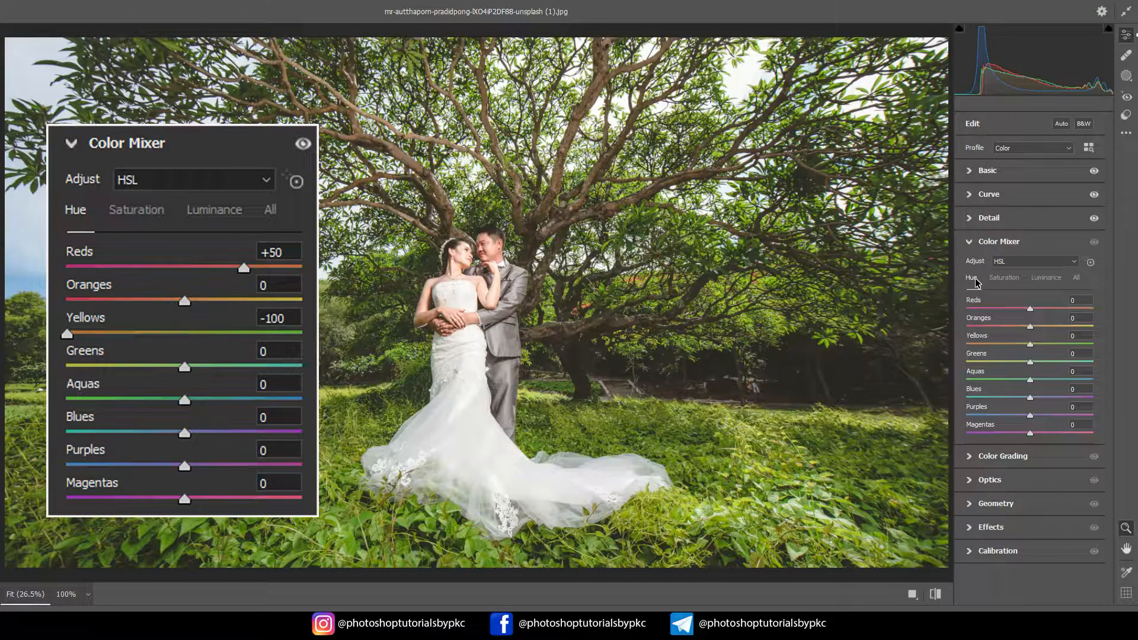
{"action": "left_click_drag", "start_coordinate": [1031, 312], "coordinate": [1062, 318]}
{"action": "left_click_drag", "start_coordinate": [1030, 343], "coordinate": [965, 343]}
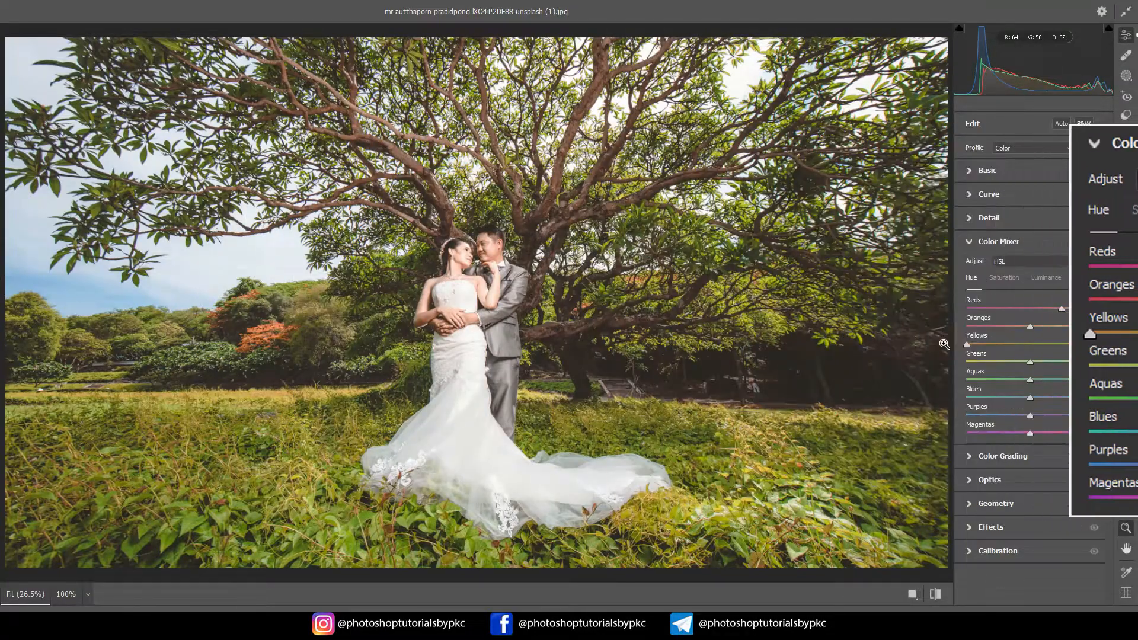
Step: Set HSL saturation to -25 for Oranges and -100 for Yellows, Greens, Aquas, Blues, Purples and Magentas
{"action": "left_click", "coordinate": [1006, 278]}
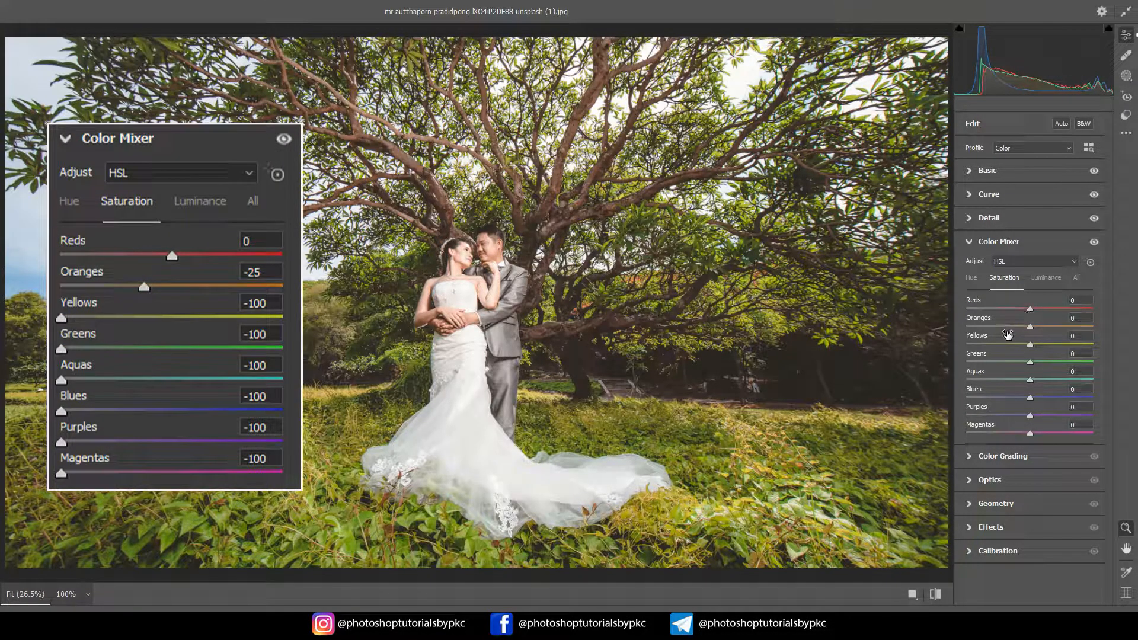
{"action": "left_click_drag", "start_coordinate": [1030, 327], "coordinate": [1014, 330]}
{"action": "left_click_drag", "start_coordinate": [1032, 350], "coordinate": [965, 344]}
{"action": "left_click_drag", "start_coordinate": [1030, 362], "coordinate": [965, 363]}
{"action": "left_click_drag", "start_coordinate": [1030, 380], "coordinate": [942, 382]}
{"action": "left_click_drag", "start_coordinate": [1030, 397], "coordinate": [965, 398]}
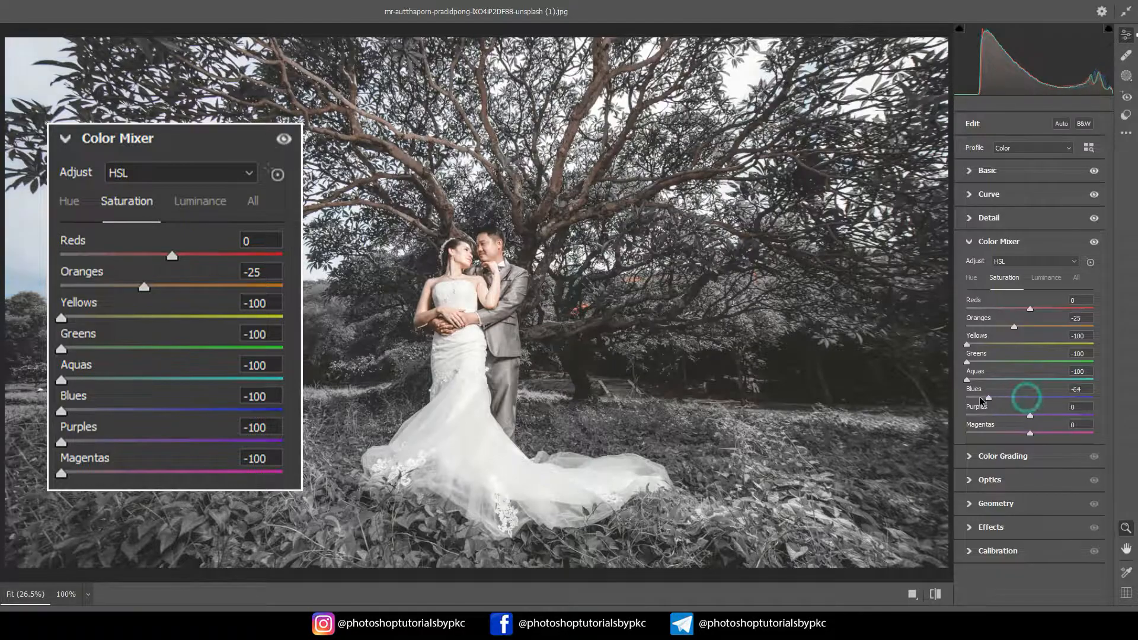
{"action": "left_click_drag", "start_coordinate": [1030, 415], "coordinate": [967, 415]}
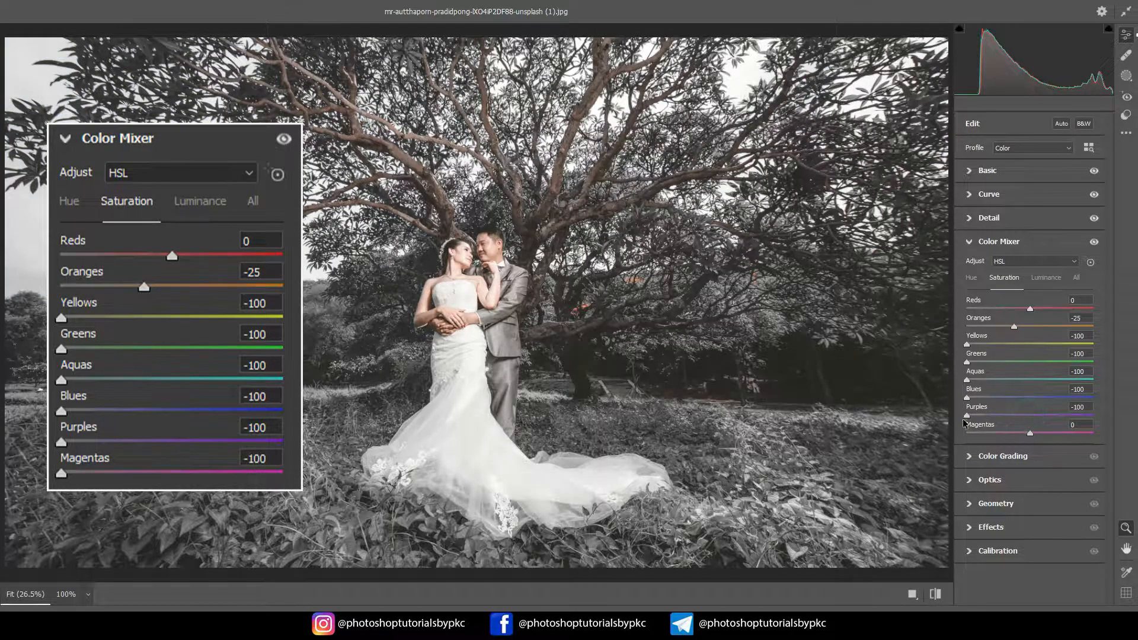
{"action": "left_click_drag", "start_coordinate": [1032, 434], "coordinate": [965, 436]}
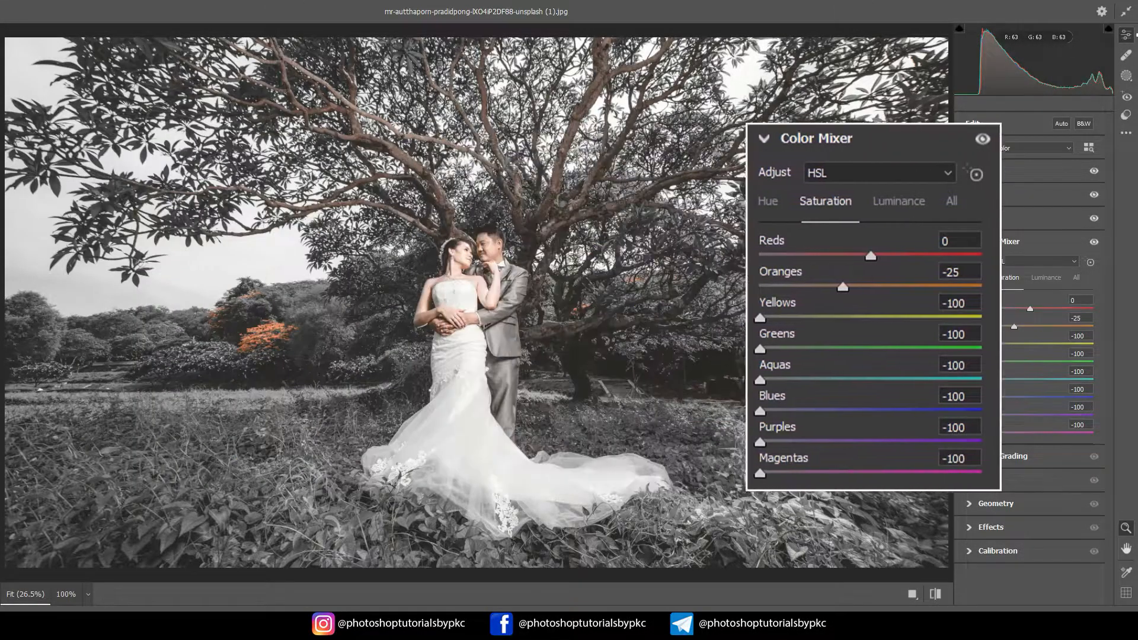
Step: Set the HSL luminance of all eight colors, from Reds to Magentas, to +10
{"action": "left_click", "coordinate": [1042, 277]}
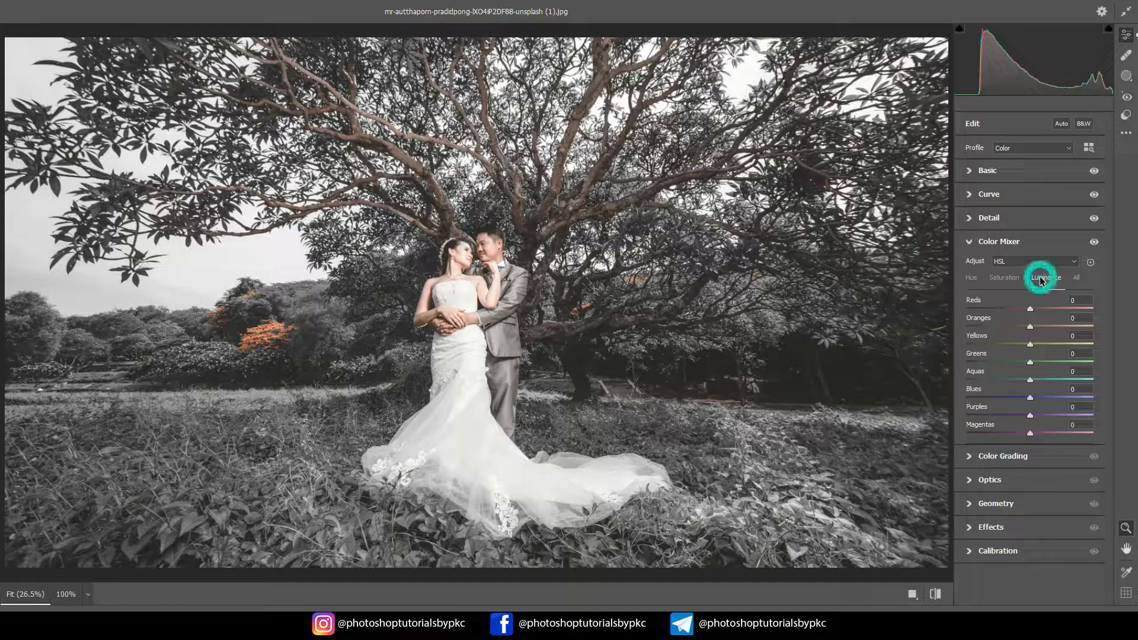
{"action": "left_click", "coordinate": [1067, 299]}
{"action": "type", "text": "10"}
{"action": "left_click", "coordinate": [1085, 319]}
{"action": "type", "text": "10"}
{"action": "key", "text": "Tab"}
{"action": "type", "text": "10"}
{"action": "left_click", "coordinate": [1083, 353]}
{"action": "type", "text": "10"}
{"action": "left_click", "coordinate": [1078, 372]}
{"action": "type", "text": "10"}
{"action": "left_click", "coordinate": [1080, 390]}
{"action": "type", "text": "10"}
{"action": "left_click", "coordinate": [1083, 407]}
{"action": "type", "text": "10"}
{"action": "left_click", "coordinate": [1080, 423]}
{"action": "type", "text": "10"}
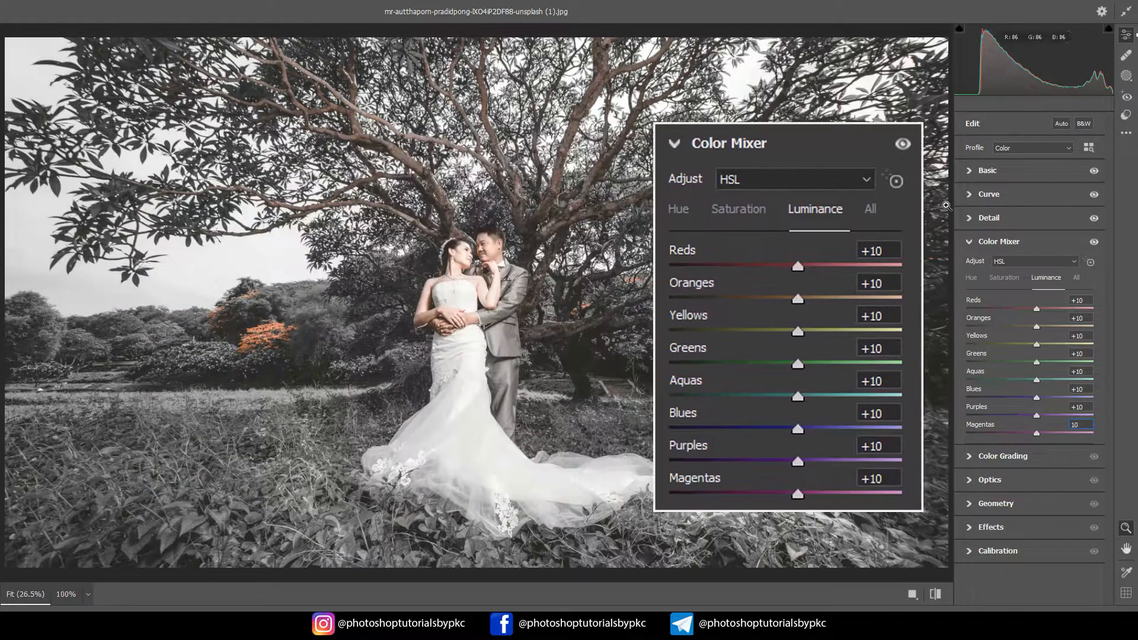
{"action": "left_click", "coordinate": [970, 242]}
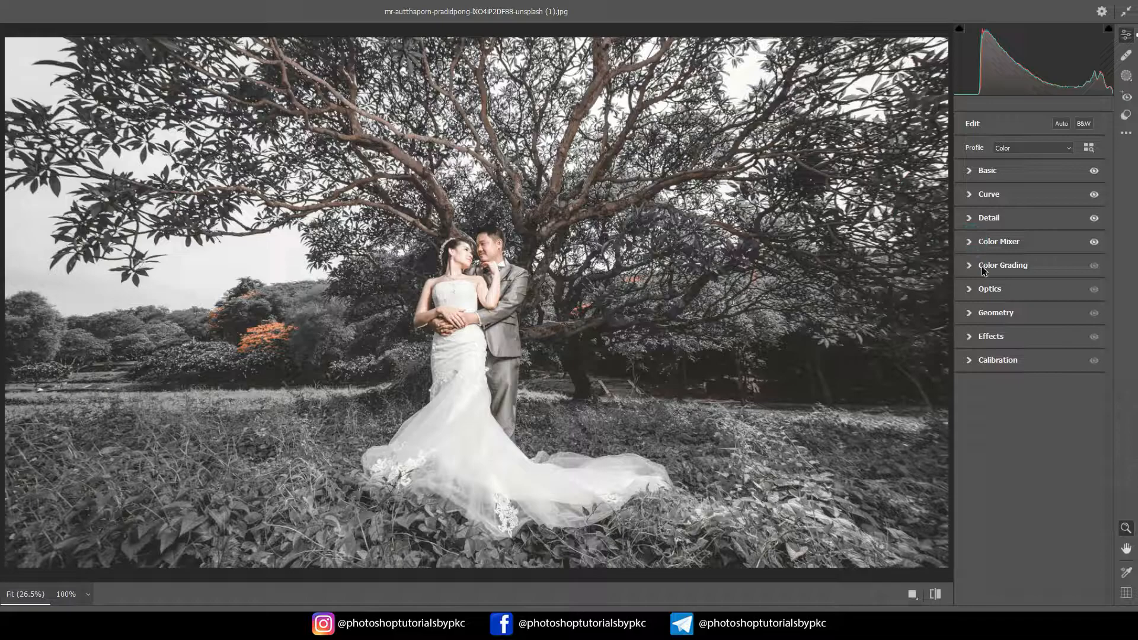
Step: Set the highlights' Luminance to +30 and Blending to 5 in Color Grading
{"action": "left_click", "coordinate": [967, 267]}
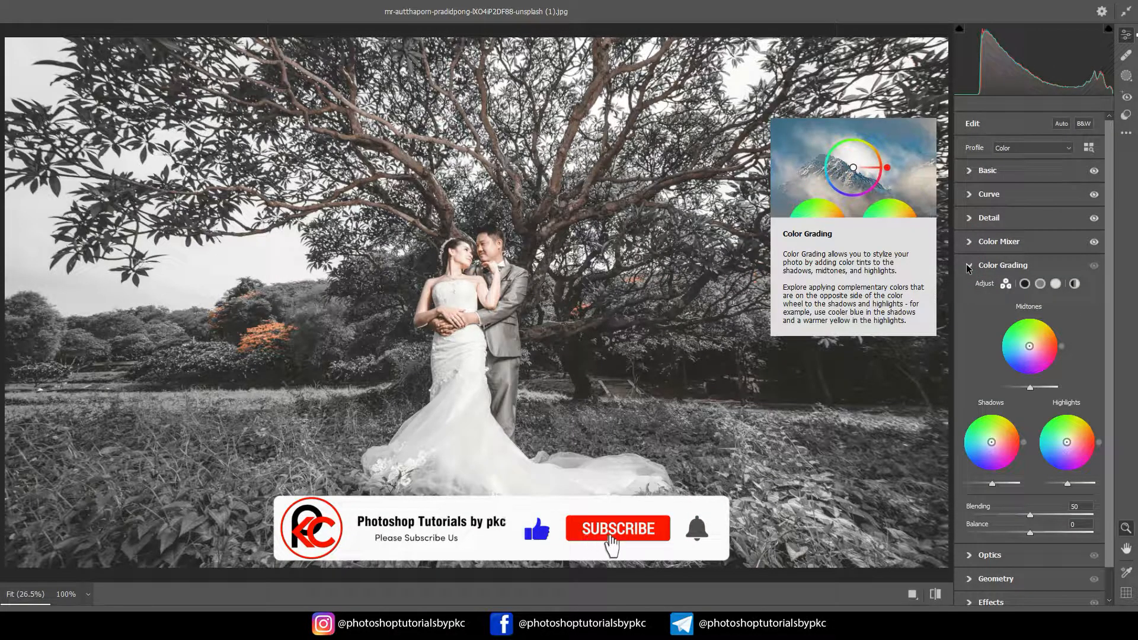
{"action": "left_click", "coordinate": [1056, 284]}
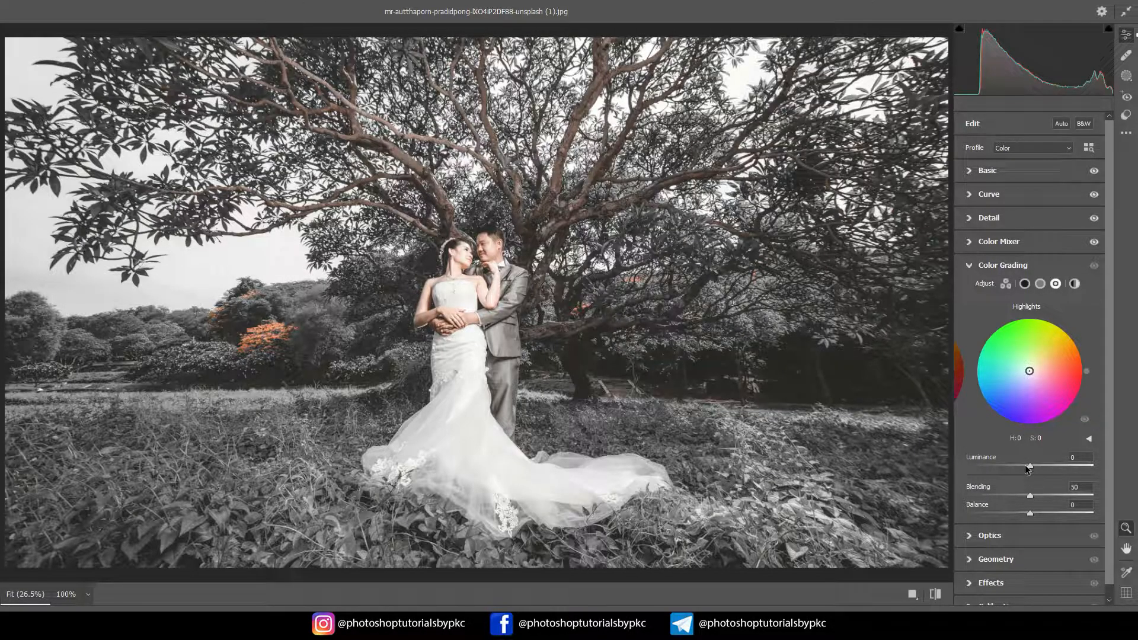
{"action": "left_click_drag", "start_coordinate": [1029, 468], "coordinate": [1051, 472]}
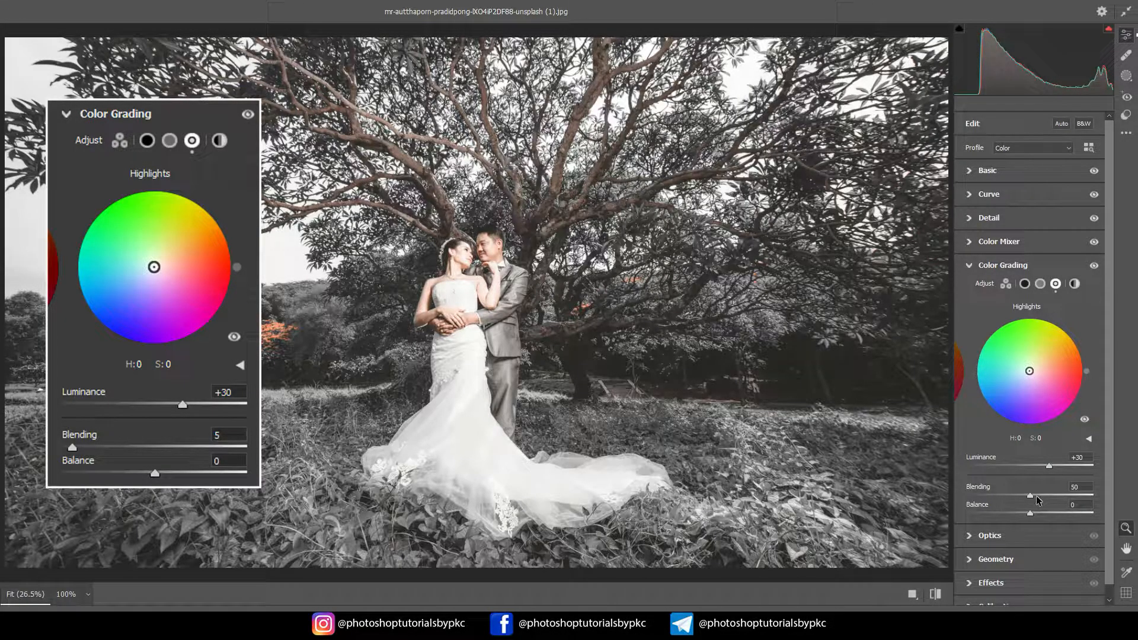
{"action": "left_click", "coordinate": [1083, 486]}
{"action": "type", "text": "5"}
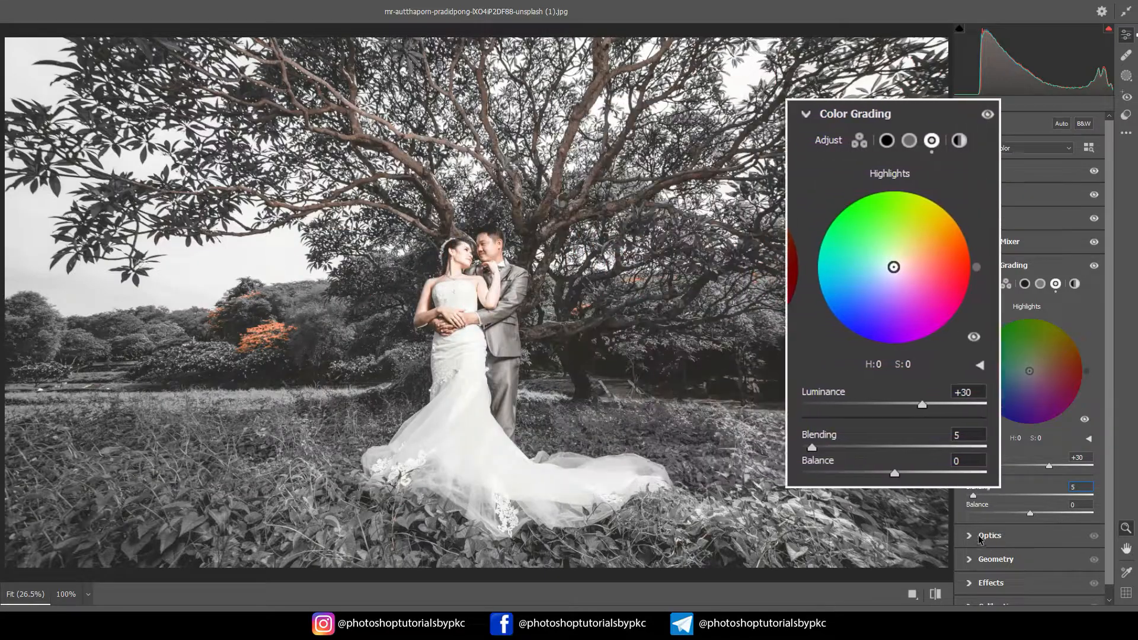
{"action": "left_click", "coordinate": [969, 265]}
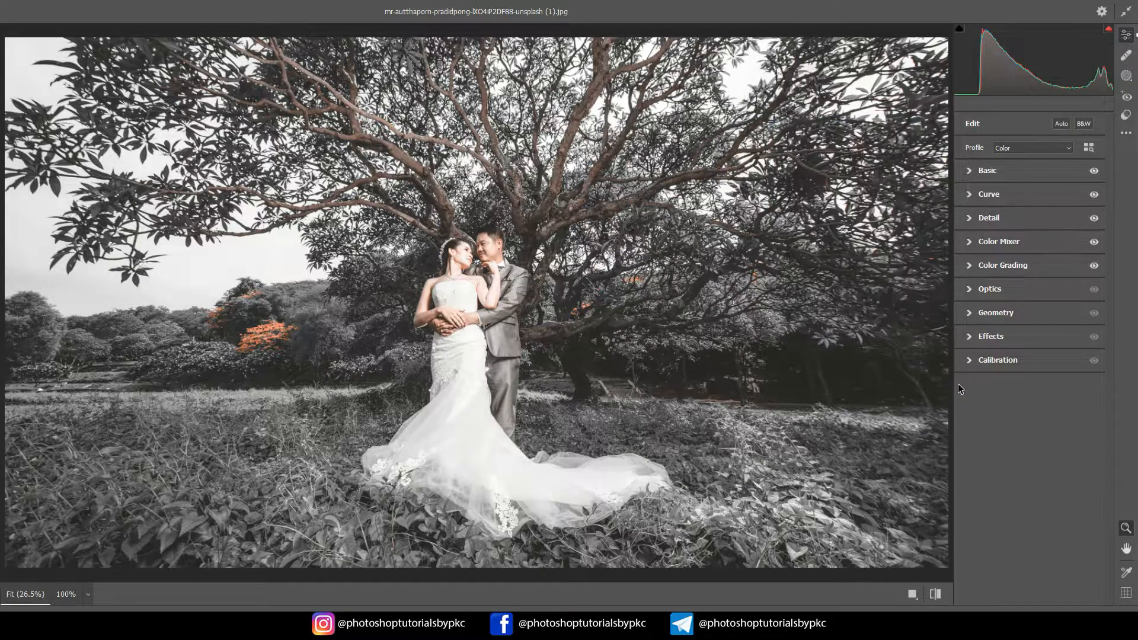
Step: Darken the photo's edges with an Optics Vignette of -70
{"action": "left_click", "coordinate": [971, 291]}
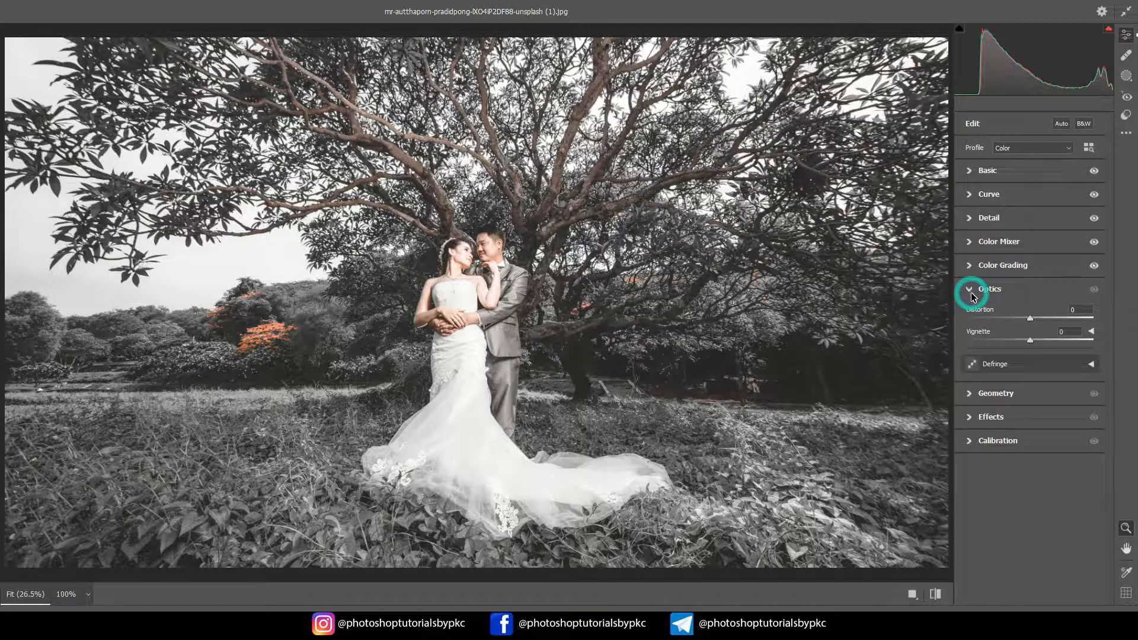
{"action": "left_click_drag", "start_coordinate": [1030, 340], "coordinate": [992, 342]}
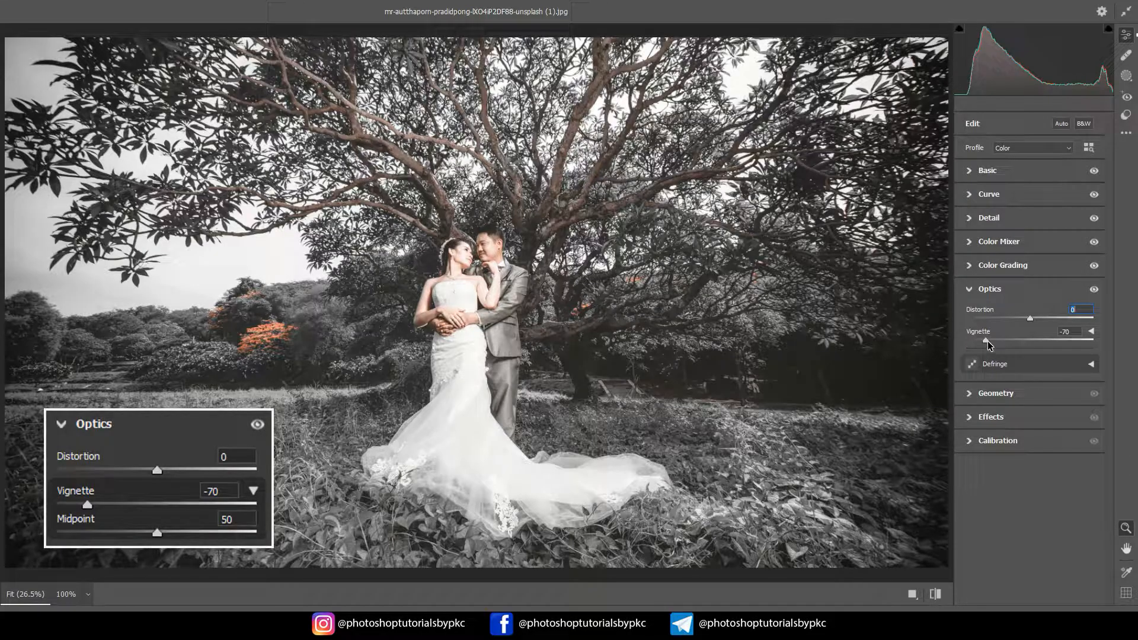
{"action": "left_click", "coordinate": [1092, 331]}
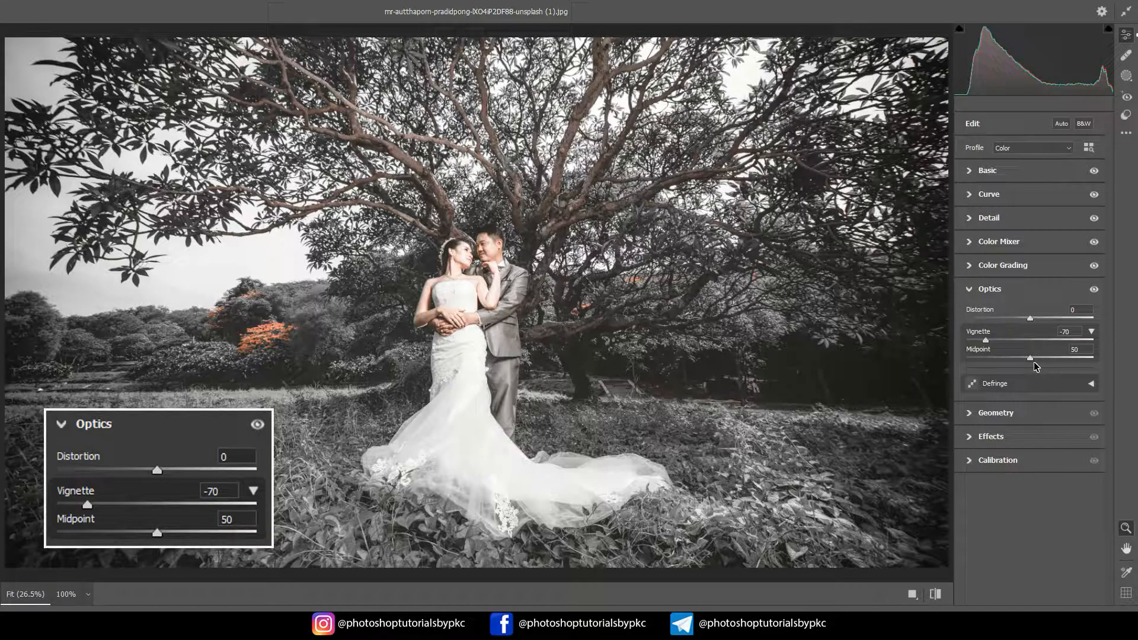
{"action": "left_click", "coordinate": [978, 293]}
Step: Set the Green Primary Hue to +100 in the calibration settings
{"action": "left_click", "coordinate": [974, 364]}
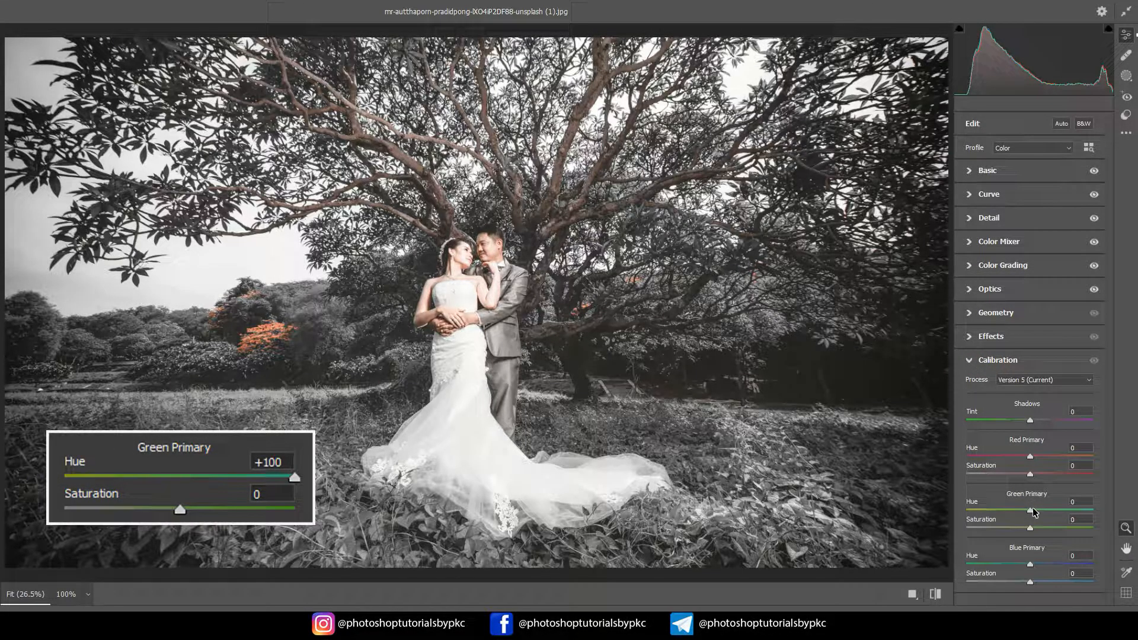
{"action": "left_click_drag", "start_coordinate": [1032, 516], "coordinate": [1097, 524]}
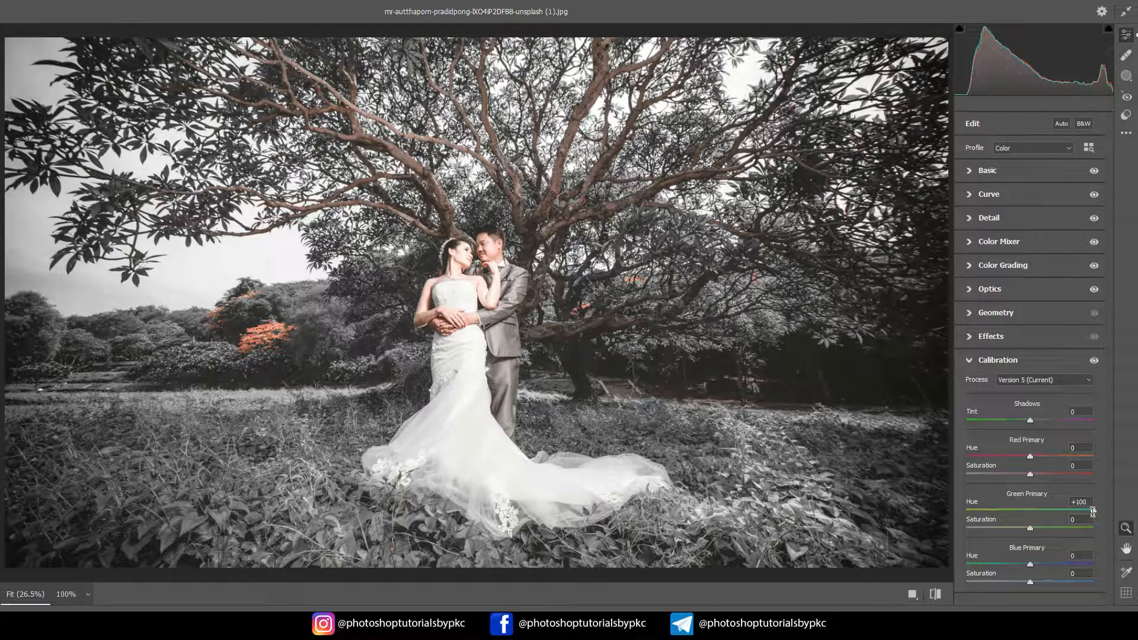
Step: Save the current Camera Raw adjustments as a preset named "Black Moody Effect" in the User Presets group
{"action": "left_click", "coordinate": [970, 362]}
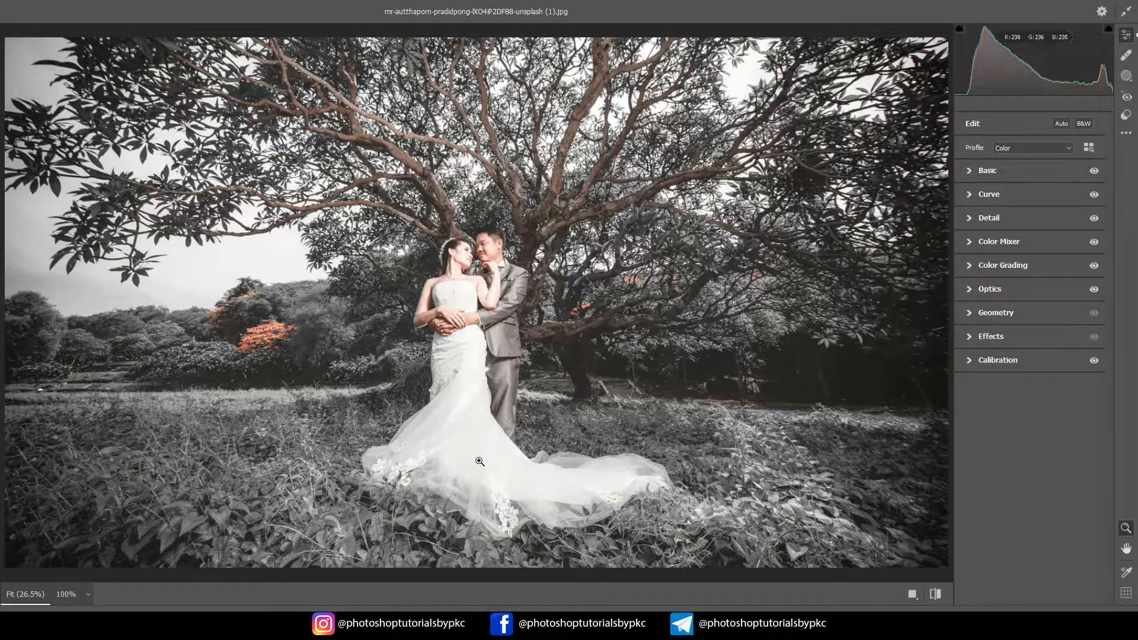
{"action": "left_click", "coordinate": [1126, 136]}
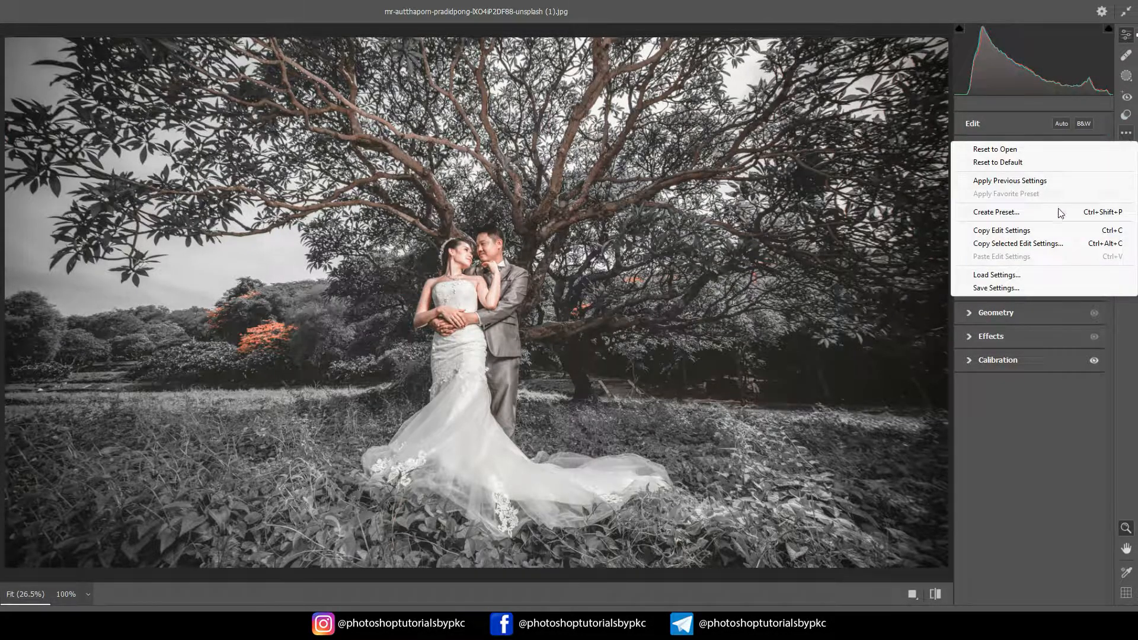
{"action": "left_click", "coordinate": [998, 214]}
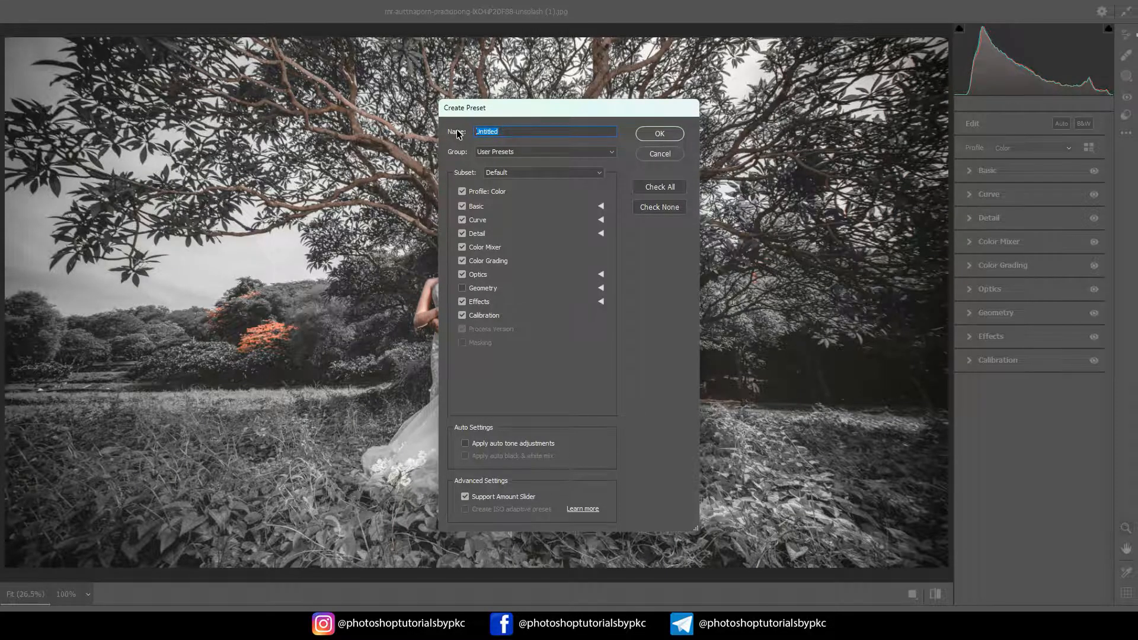
{"action": "type", "text": "Black "}
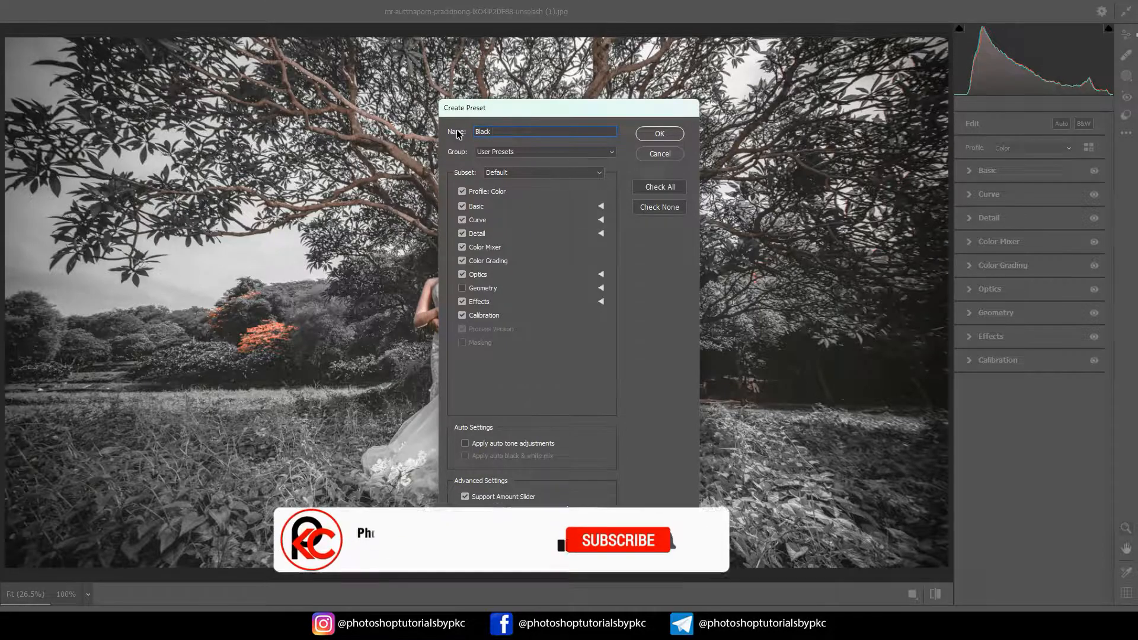
{"action": "type", "text": "Moo"}
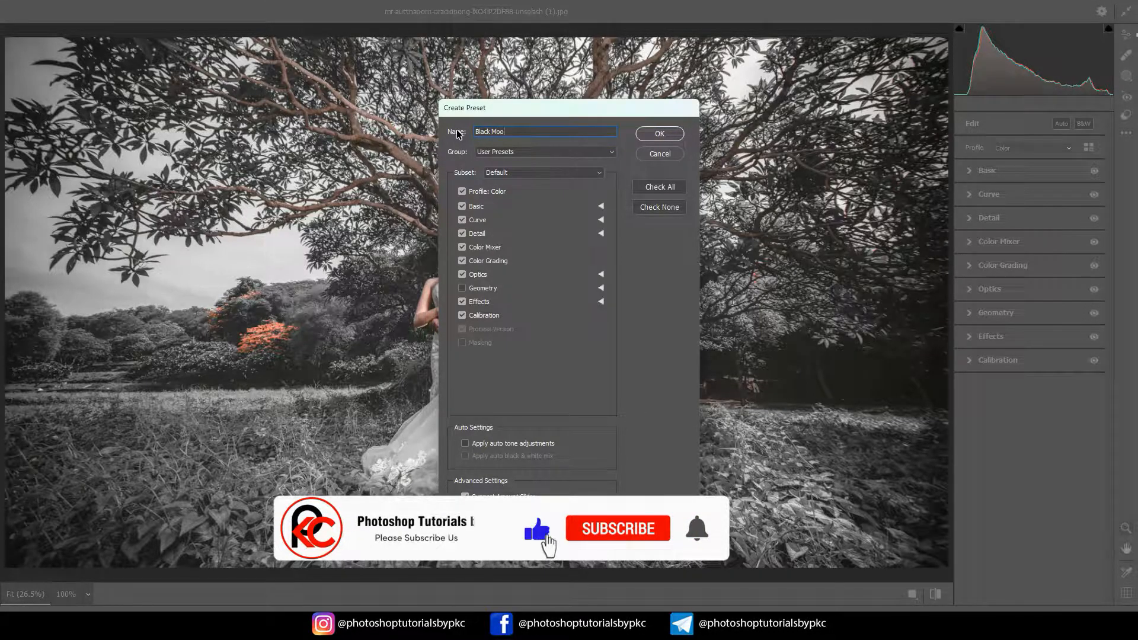
{"action": "type", "text": "dy Effect"}
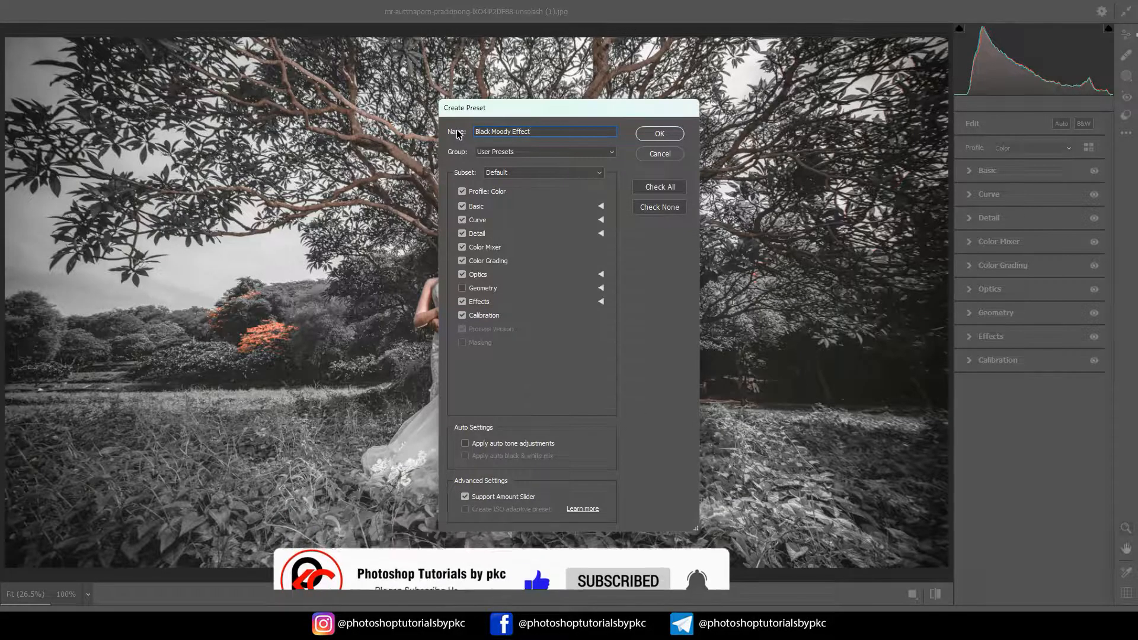
{"action": "left_click", "coordinate": [661, 135]}
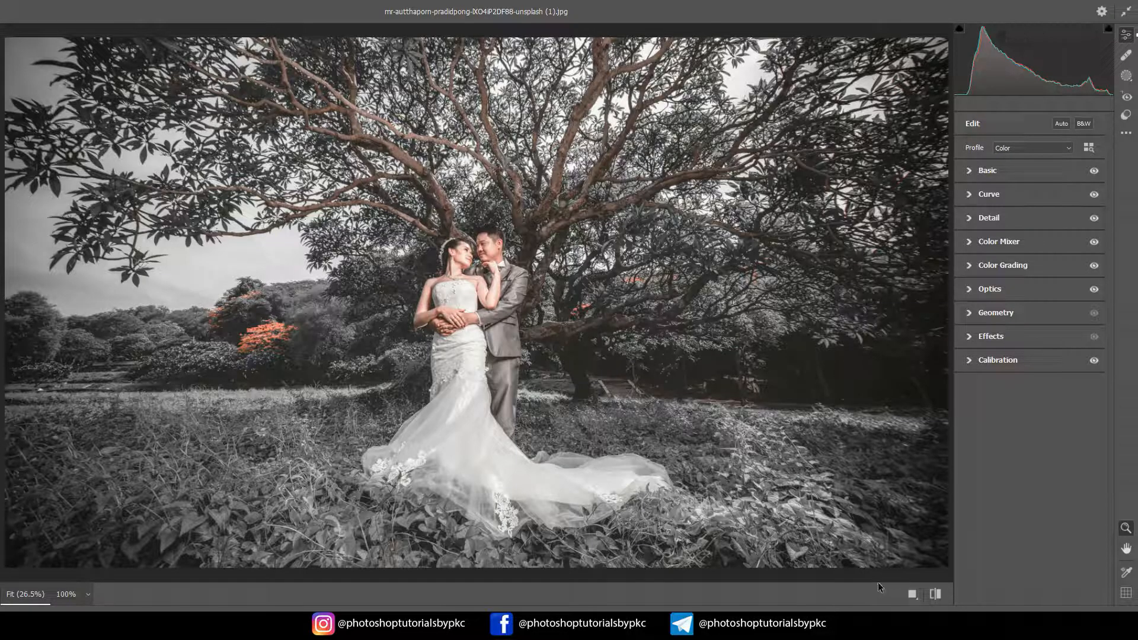
Step: Compare the wedding photo before and after the grade, and expand the User Presets group to view the saved preset
{"action": "left_click", "coordinate": [935, 594]}
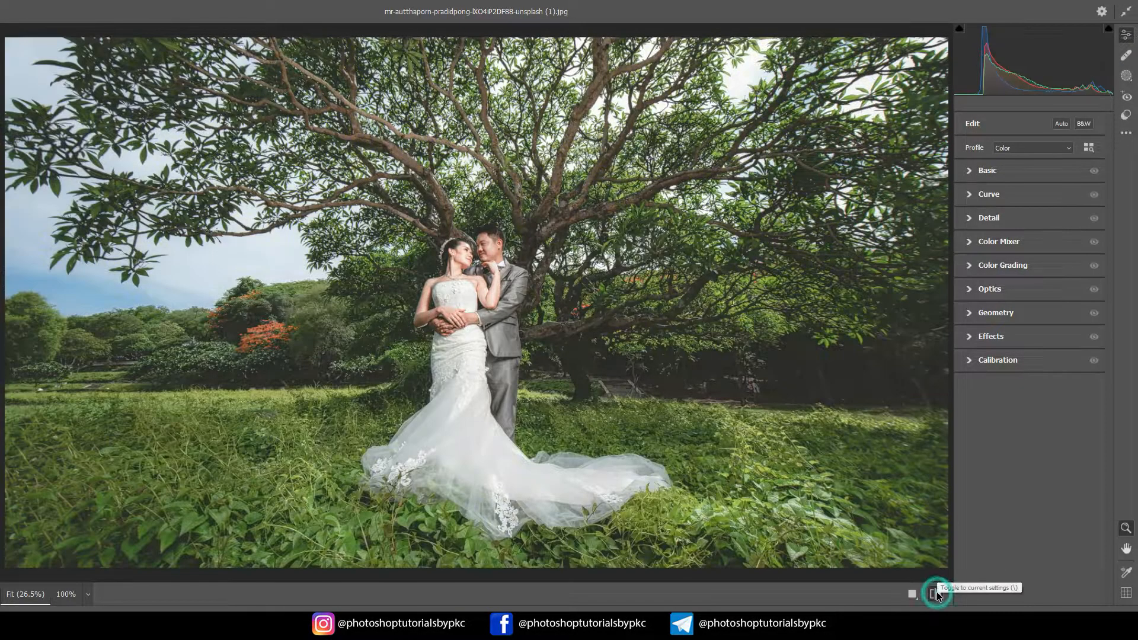
{"action": "left_click", "coordinate": [935, 594]}
{"action": "left_click", "coordinate": [936, 594]}
{"action": "left_click", "coordinate": [935, 594]}
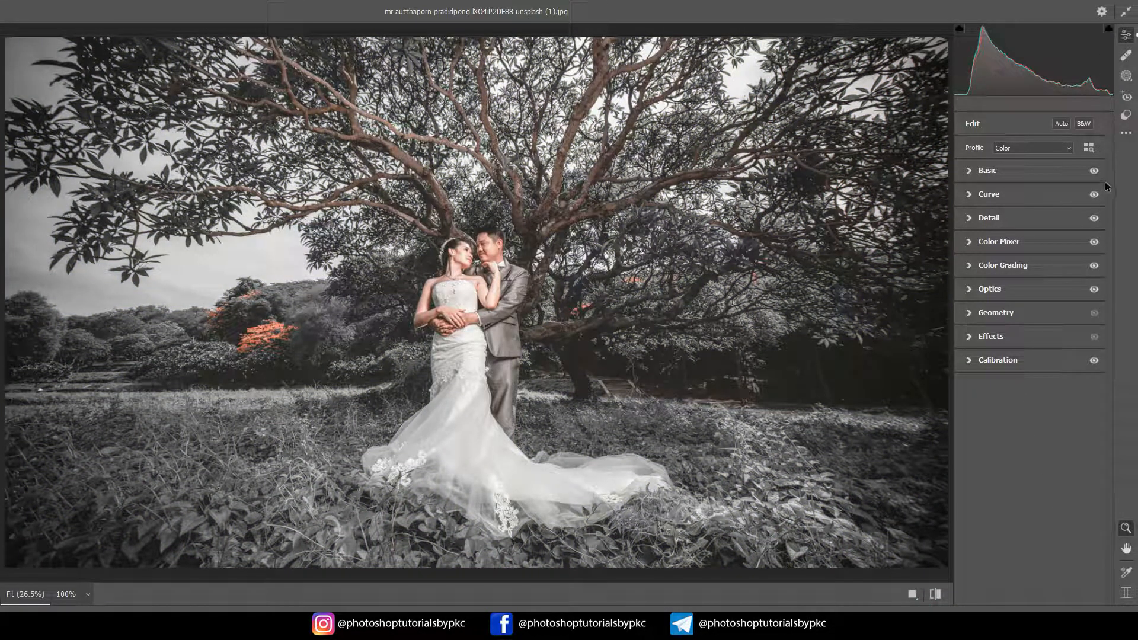
{"action": "left_click", "coordinate": [1129, 116]}
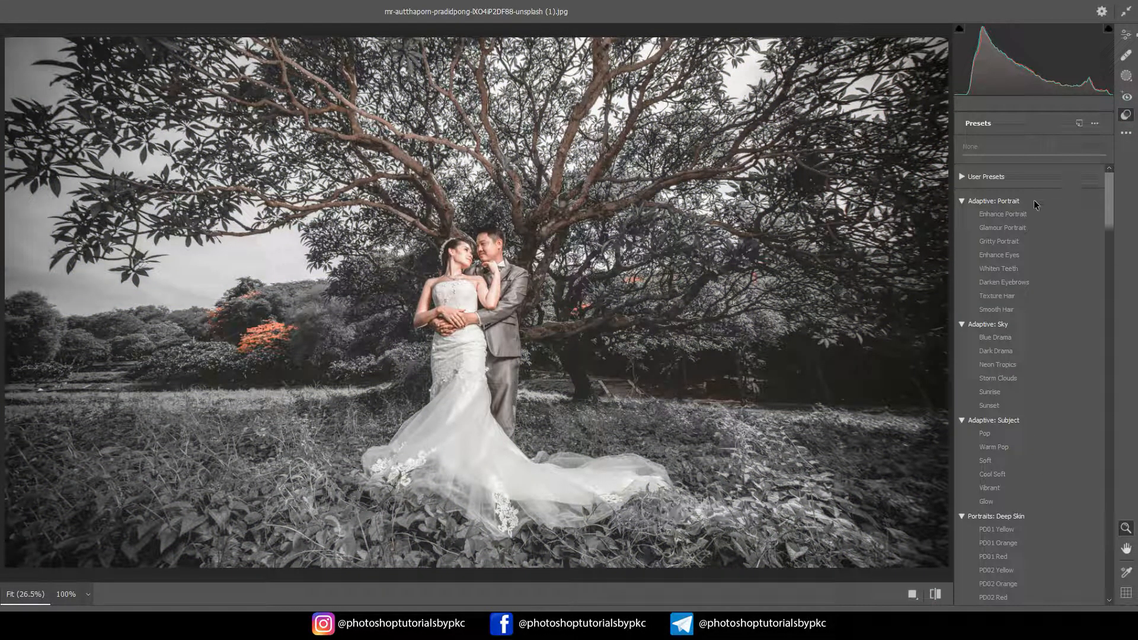
{"action": "left_click", "coordinate": [965, 178]}
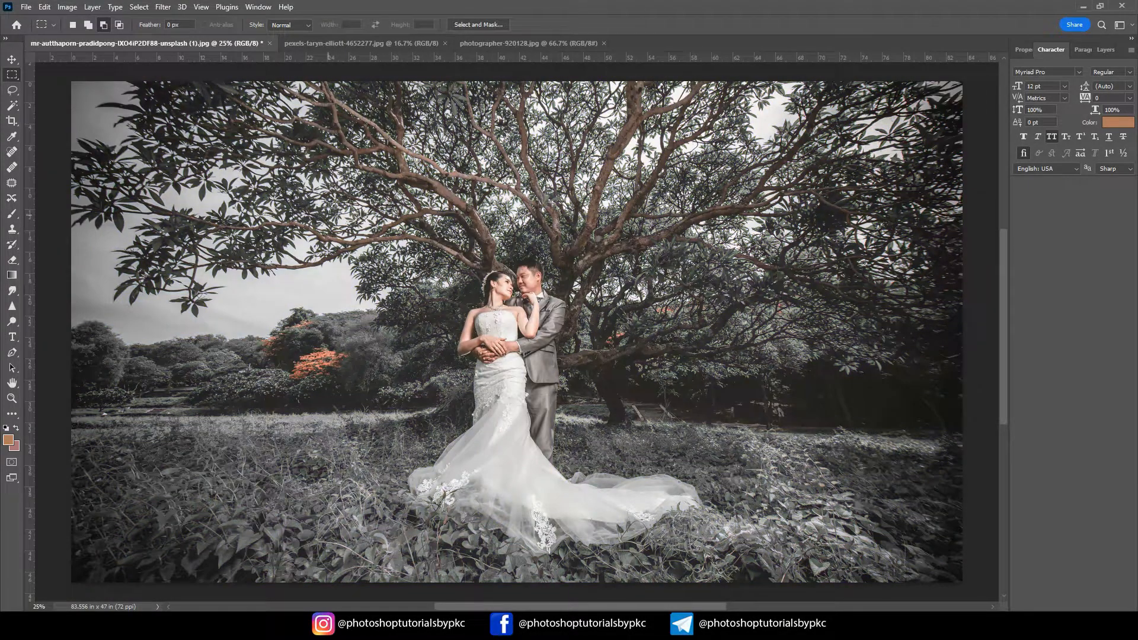
Step: Apply the Black Moody Effect preset to the forest hiker photo with the Camera Raw Filter
{"action": "left_click", "coordinate": [333, 42]}
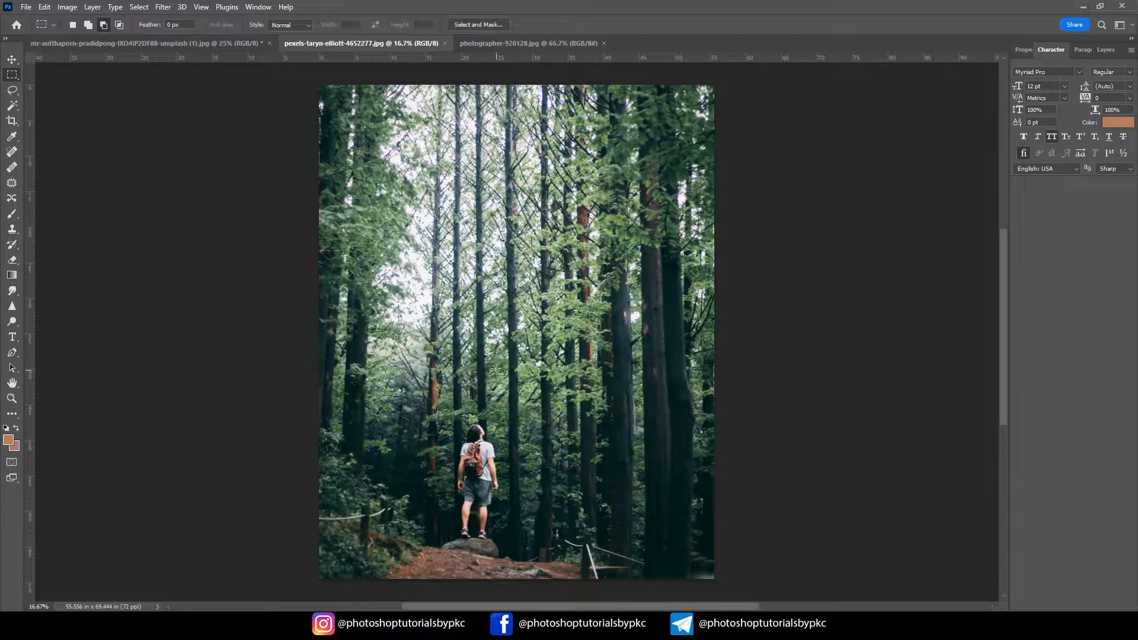
{"action": "left_click", "coordinate": [166, 7]}
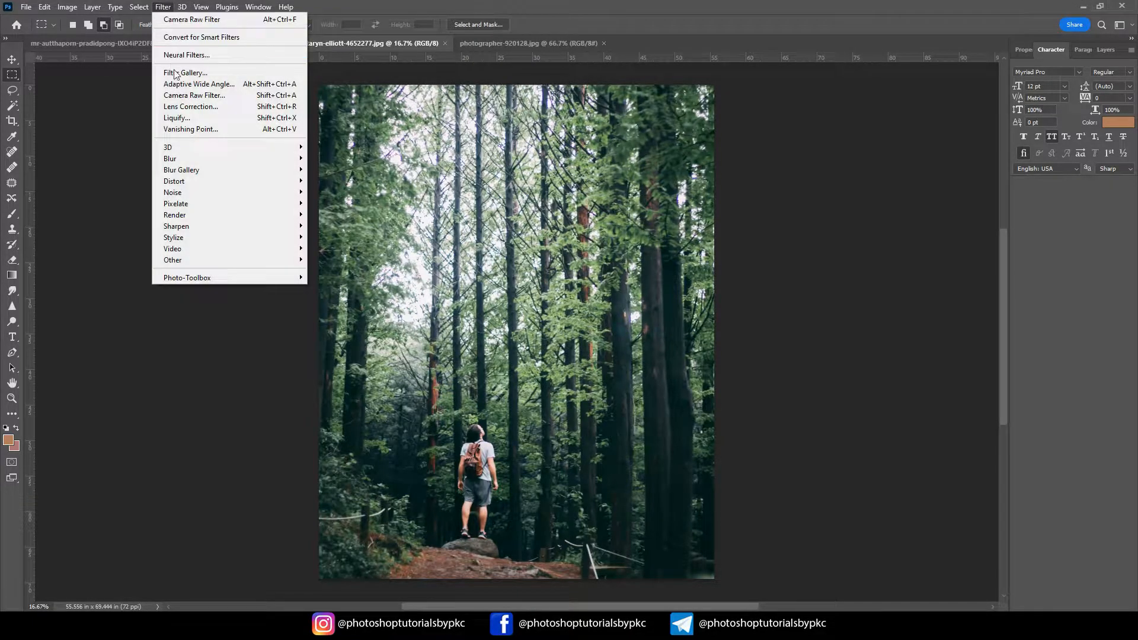
{"action": "left_click", "coordinate": [185, 96]}
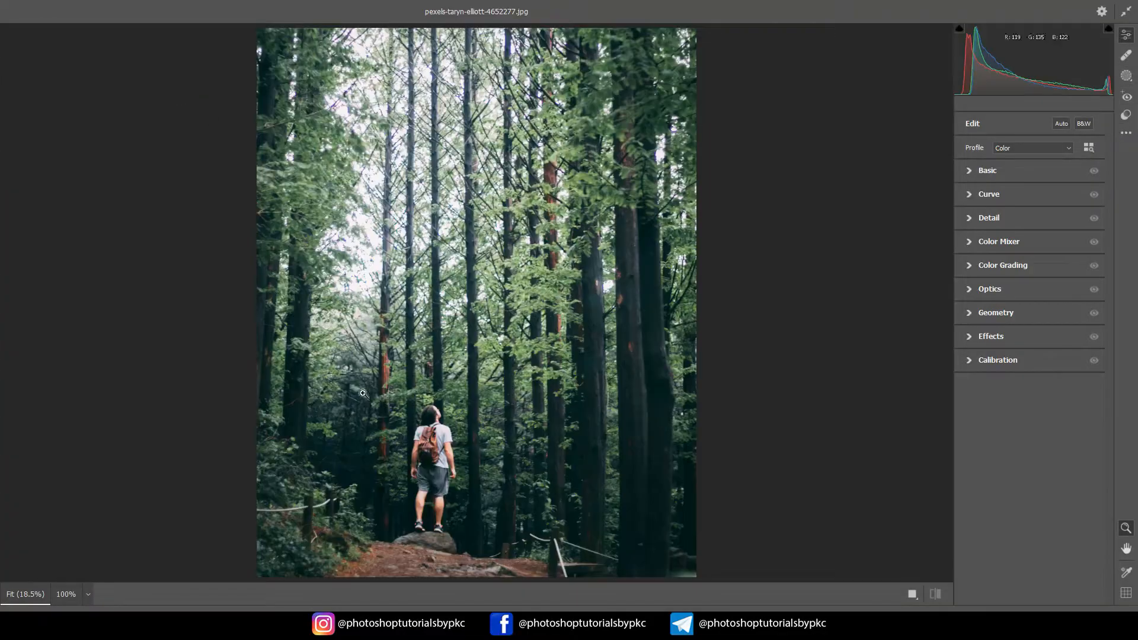
{"action": "left_click", "coordinate": [1127, 114]}
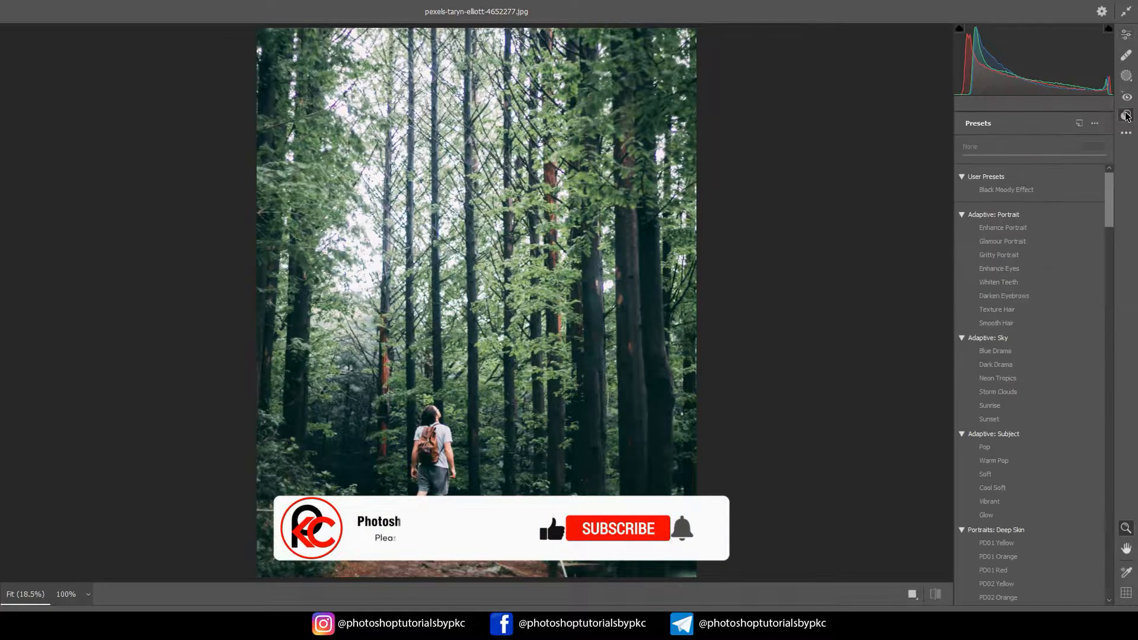
{"action": "left_click", "coordinate": [1008, 189]}
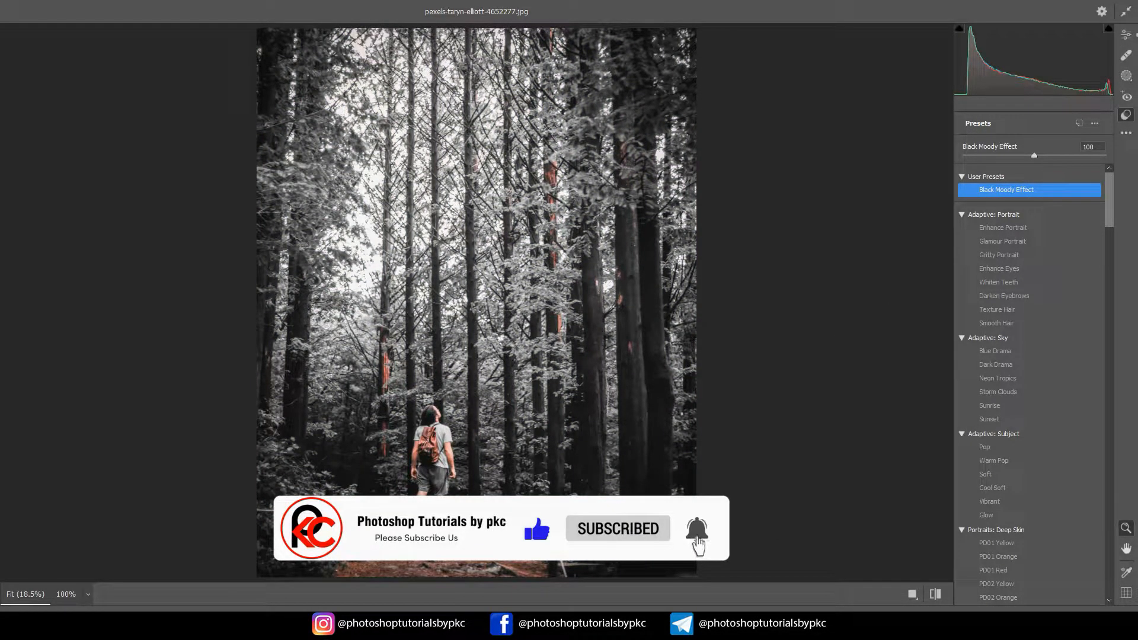
{"action": "left_click", "coordinate": [1102, 624]}
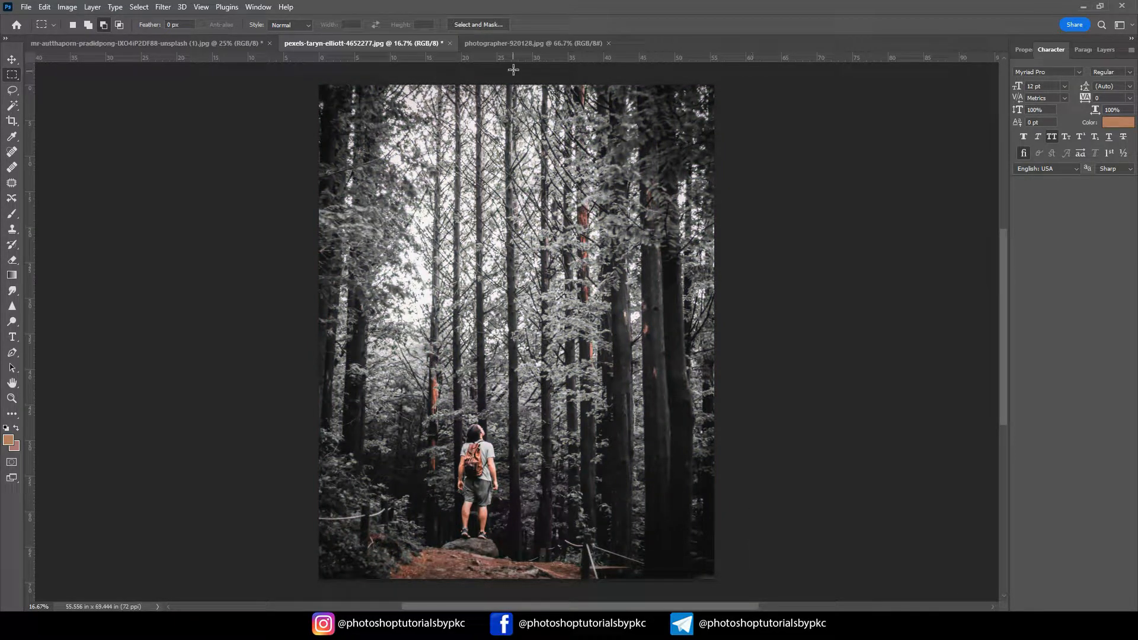
Step: Apply the Black Moody Effect preset to the photo of the two children through the Camera Raw Filter
{"action": "left_click", "coordinate": [513, 44]}
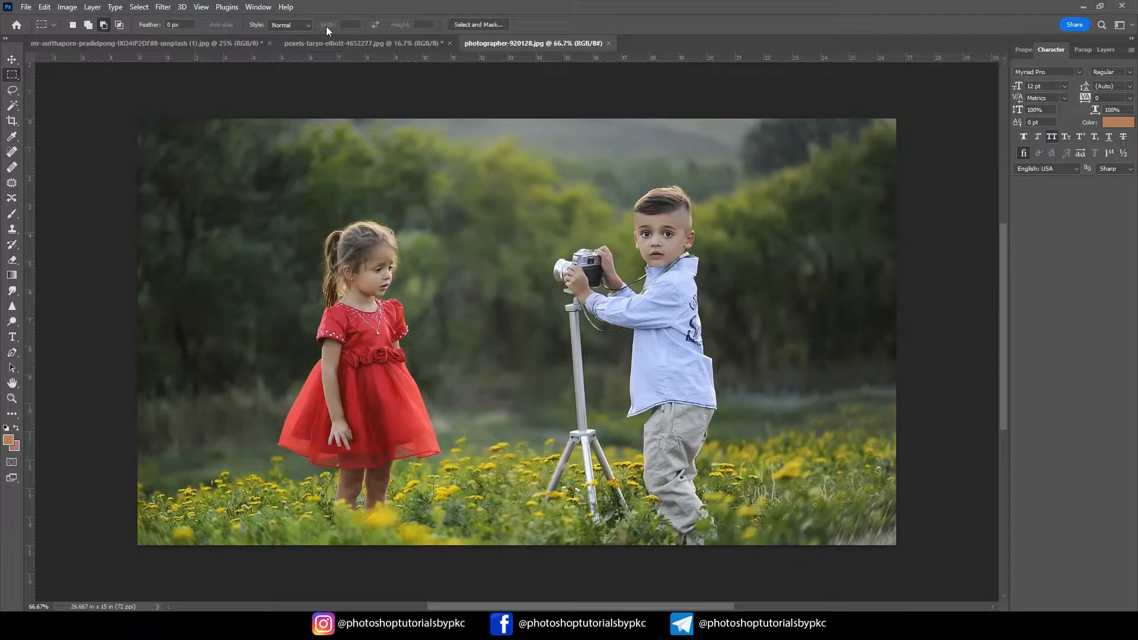
{"action": "left_click", "coordinate": [163, 7]}
{"action": "left_click", "coordinate": [195, 95]}
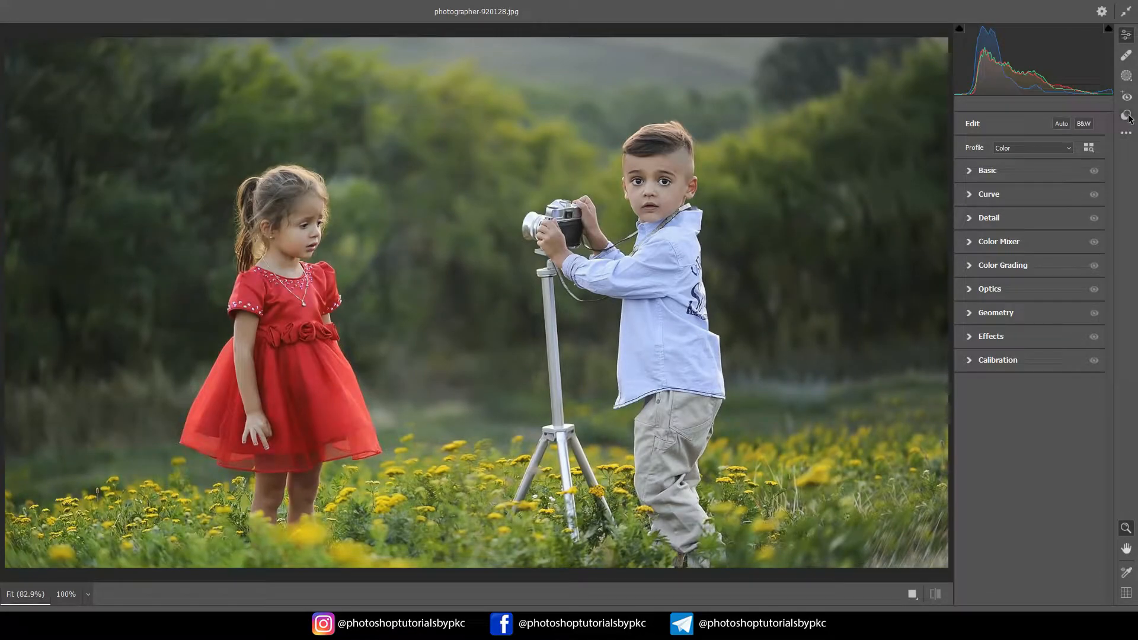
{"action": "left_click", "coordinate": [1127, 116]}
{"action": "left_click", "coordinate": [1030, 191]}
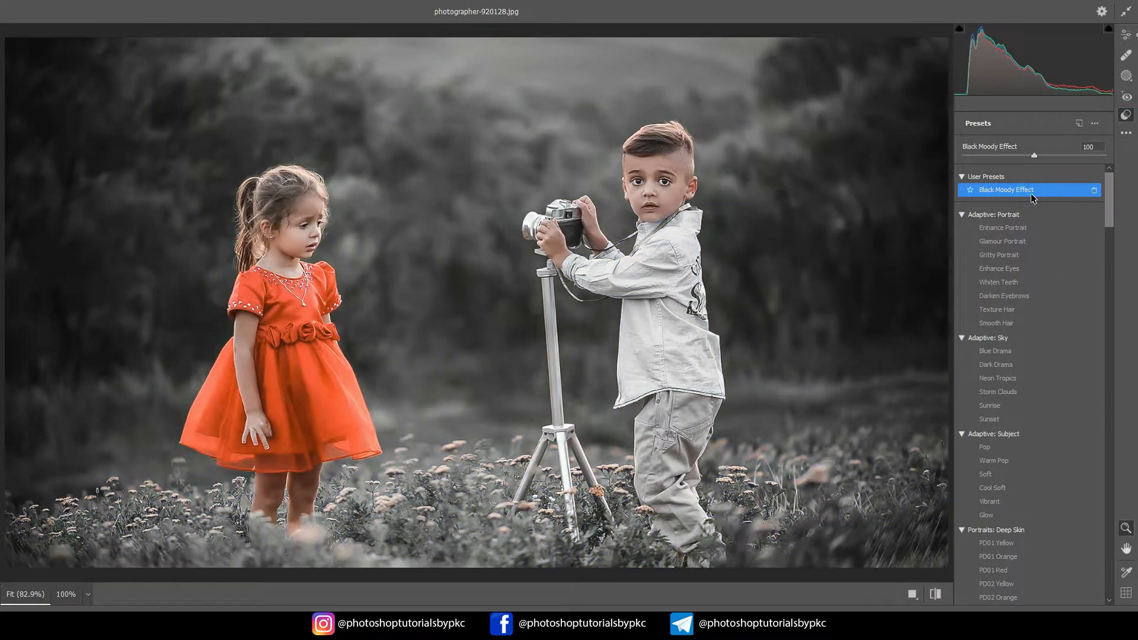